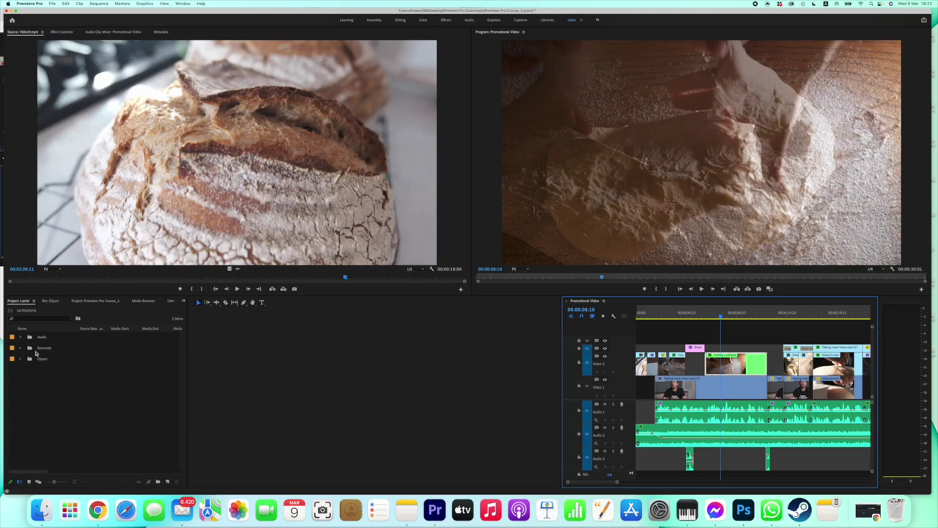
Browse the Course_2 and Lectie project bins, then widen the timeline to fit Promotional Video
click(21, 350)
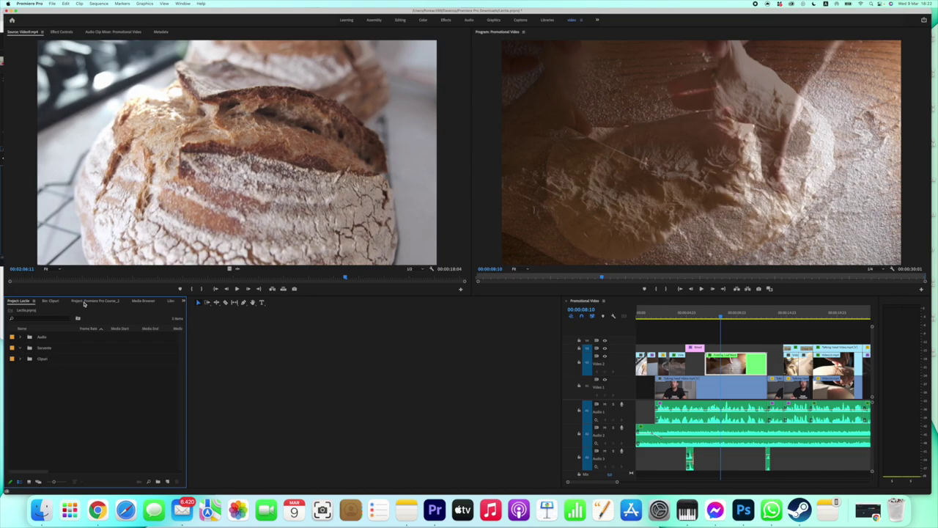
click(84, 301)
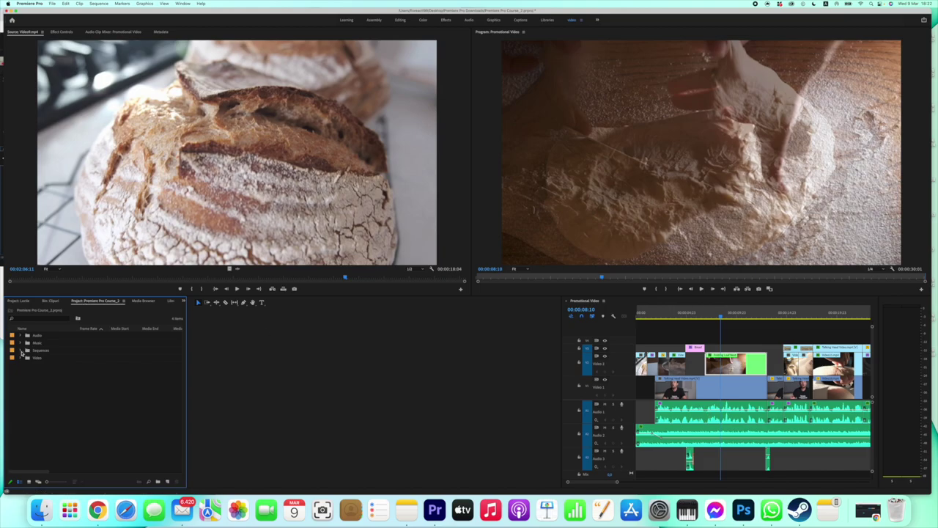
click(20, 350)
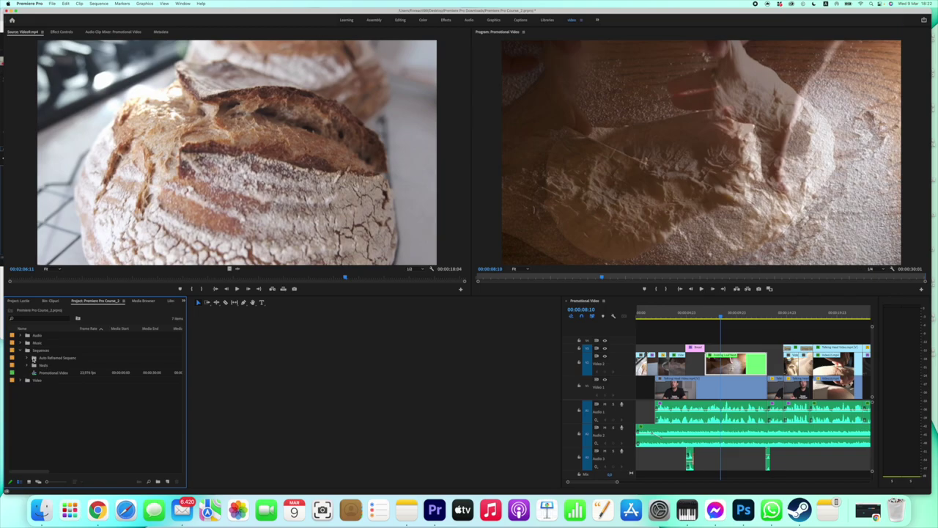
click(22, 351)
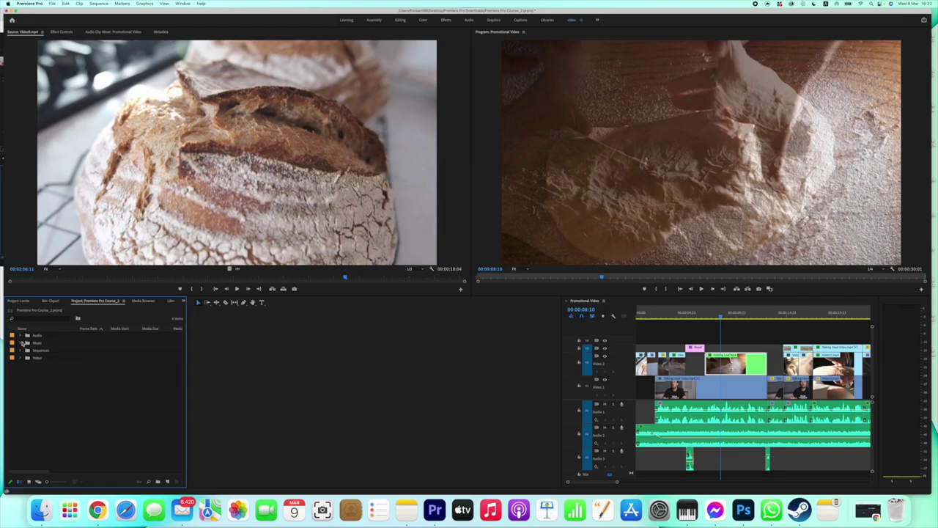
click(22, 302)
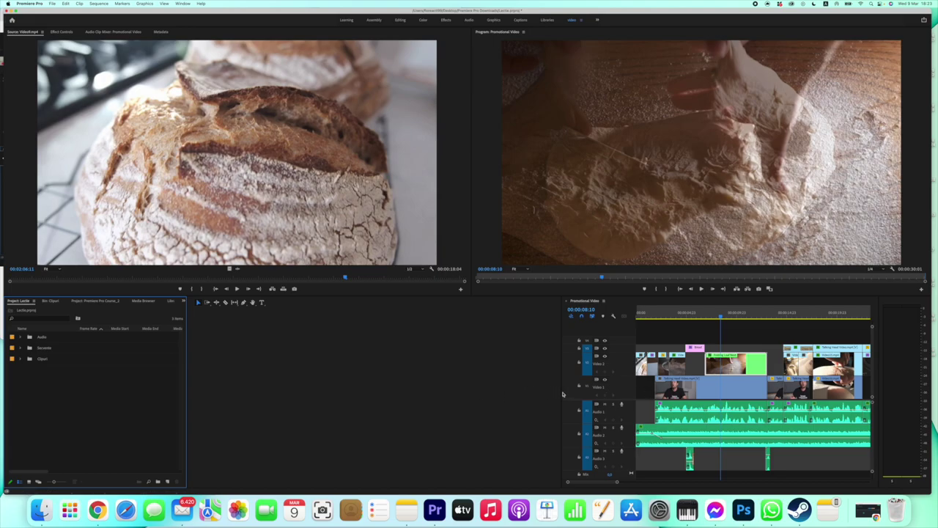
mouse_move(563, 394)
mouse_down()
mouse_move(270, 398)
mouse_move(320, 396)
mouse_up()
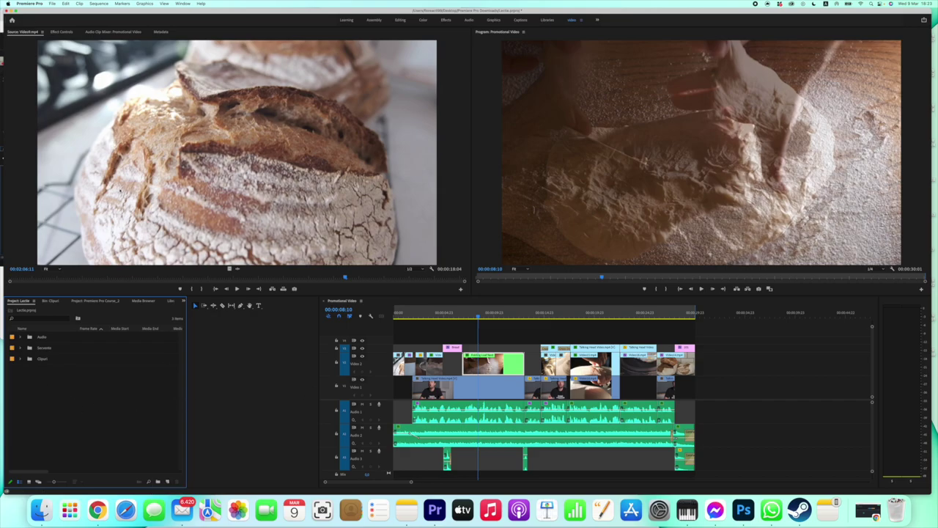
Open the New Sequence dialog from the Project panel's New Item menu
click(53, 4)
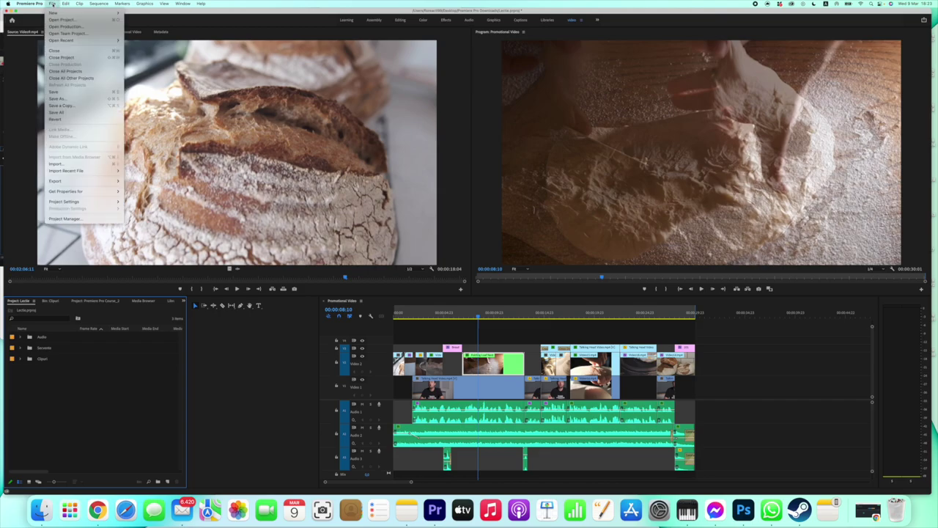
mouse_move(74, 13)
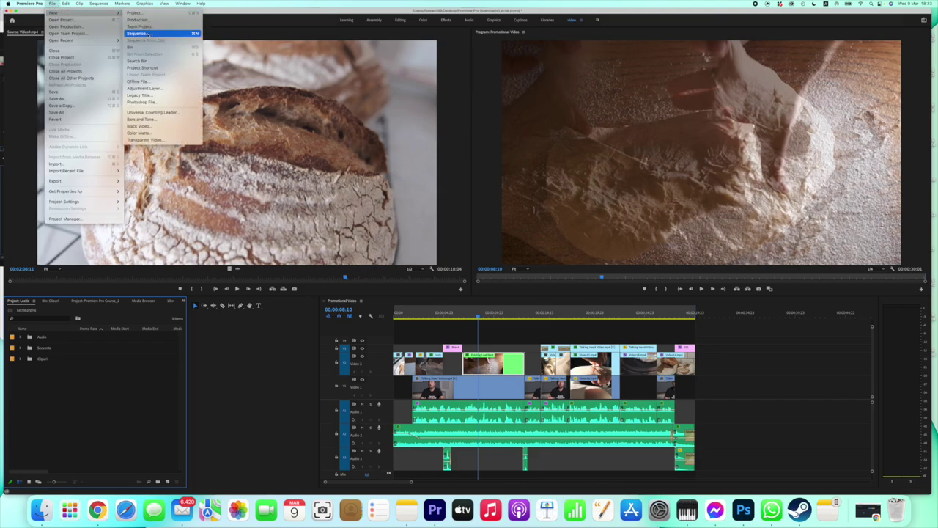
click(78, 393)
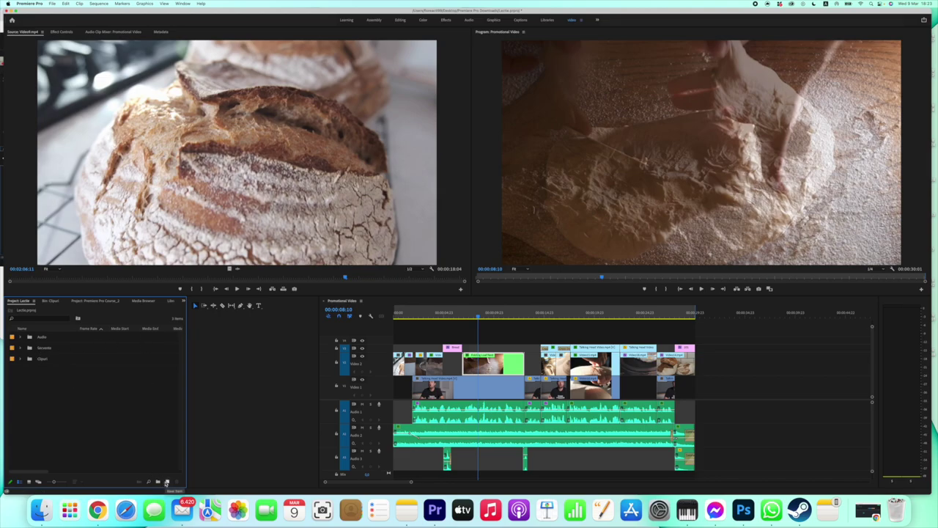
click(166, 482)
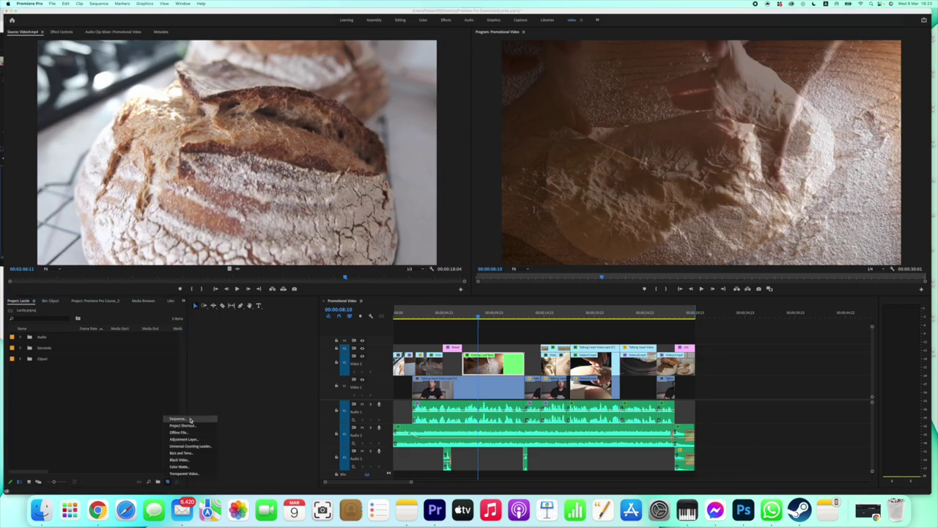
click(178, 418)
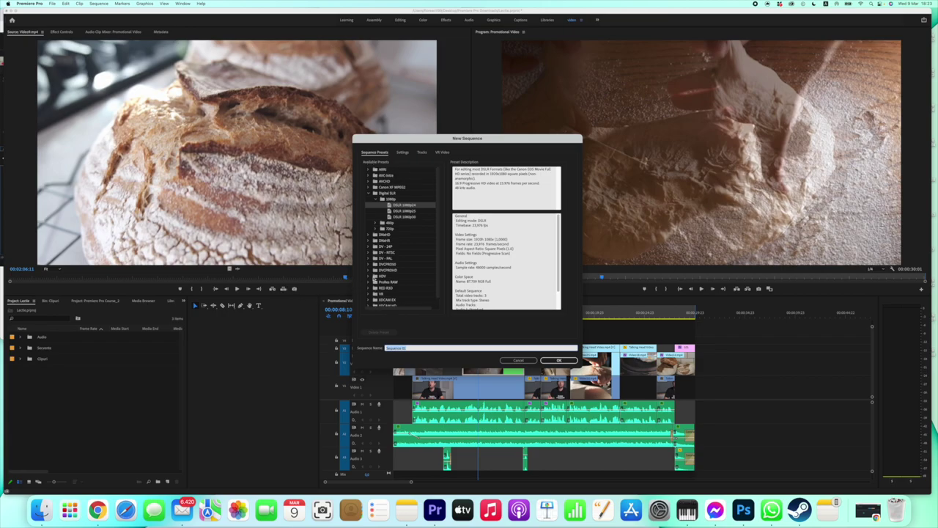
Browse the DNxHR and Digital SLR 480p groups in Available Presets
double_click(388, 240)
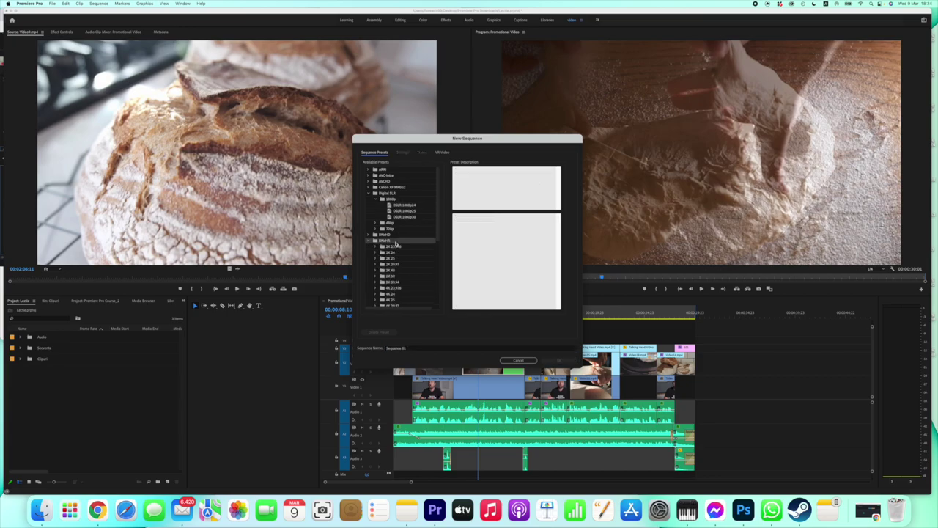
double_click(389, 269)
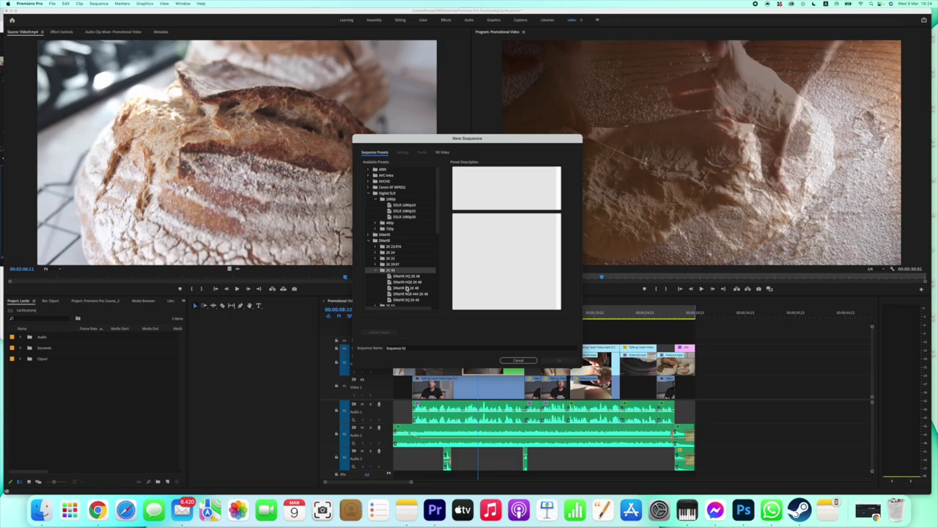
click(368, 240)
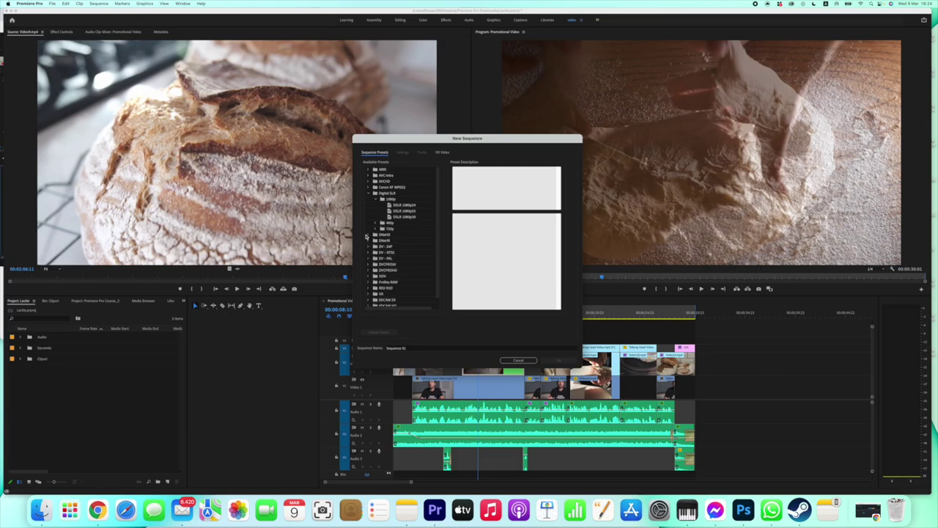
click(378, 222)
click(378, 198)
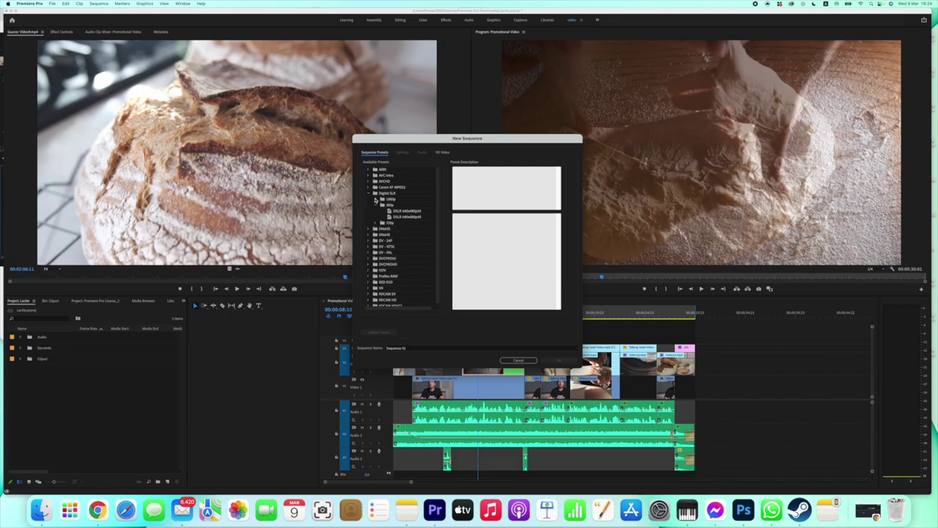
click(378, 204)
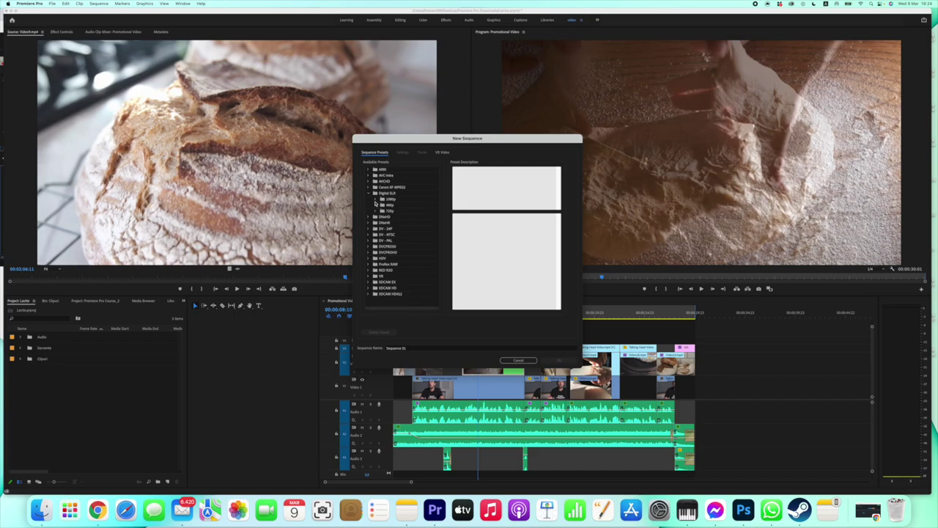
click(369, 192)
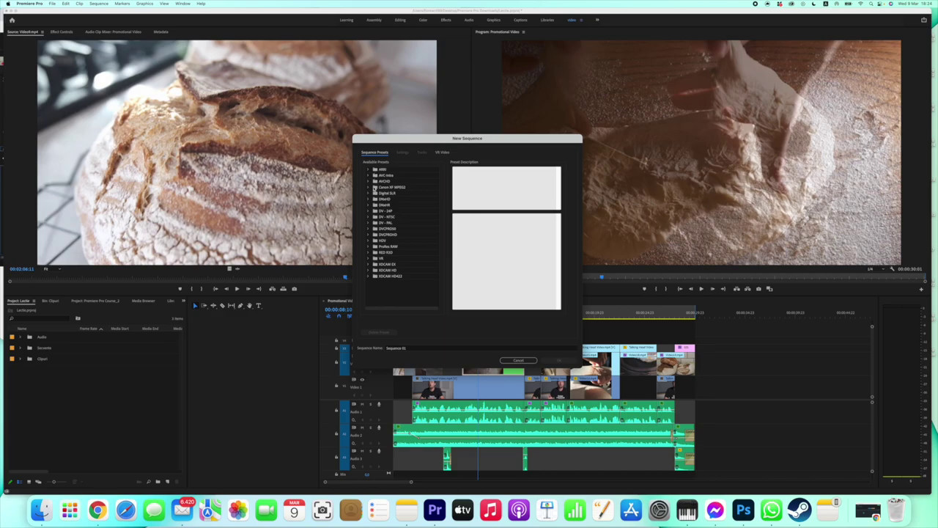
Select the ARRI 1080p 24 preset and view its detailed settings
click(367, 188)
click(368, 188)
click(371, 199)
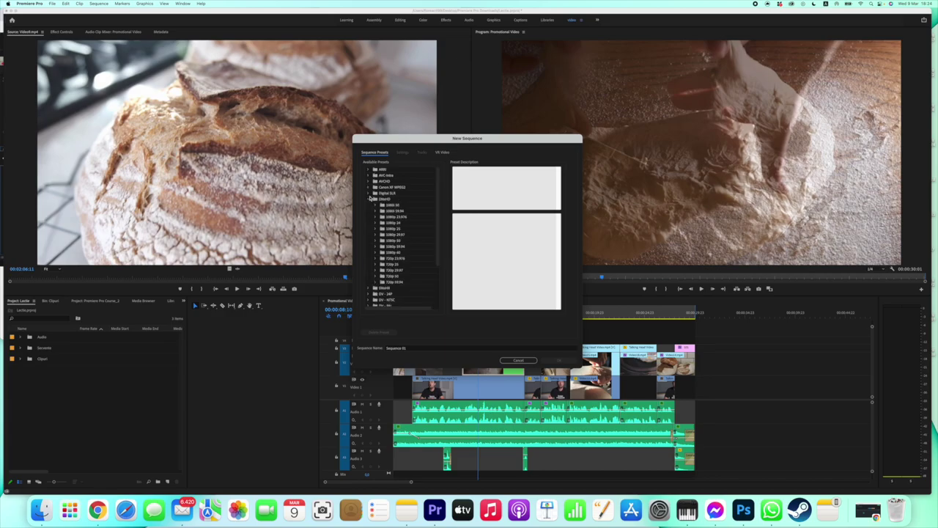
click(371, 198)
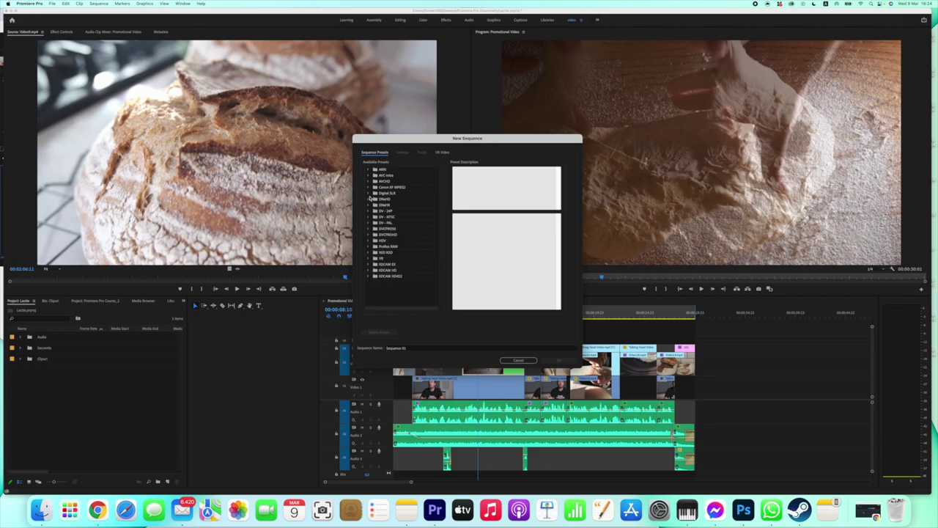
click(368, 169)
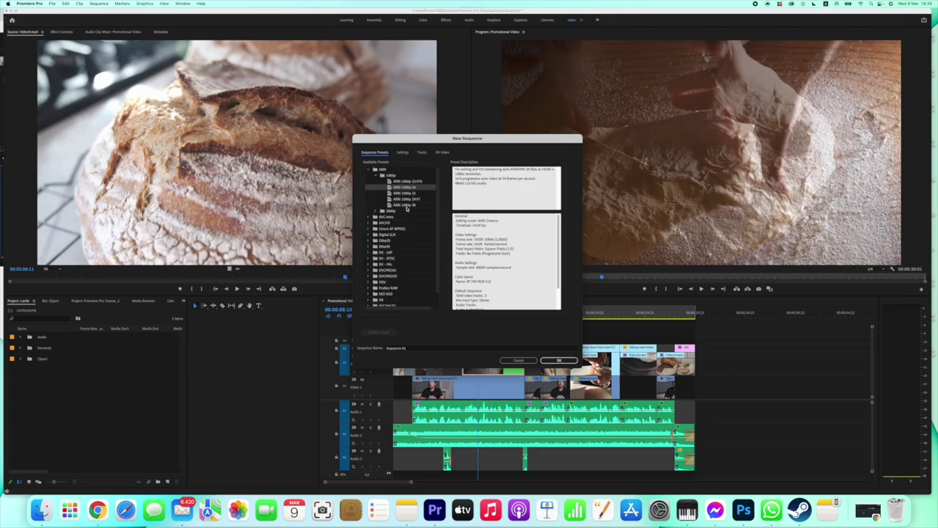
scroll(395, 263, down, 1)
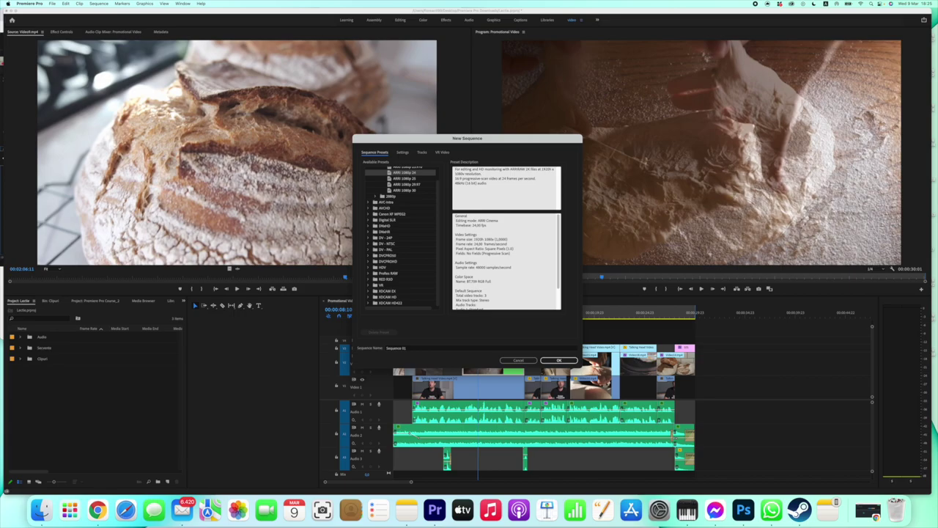
click(402, 152)
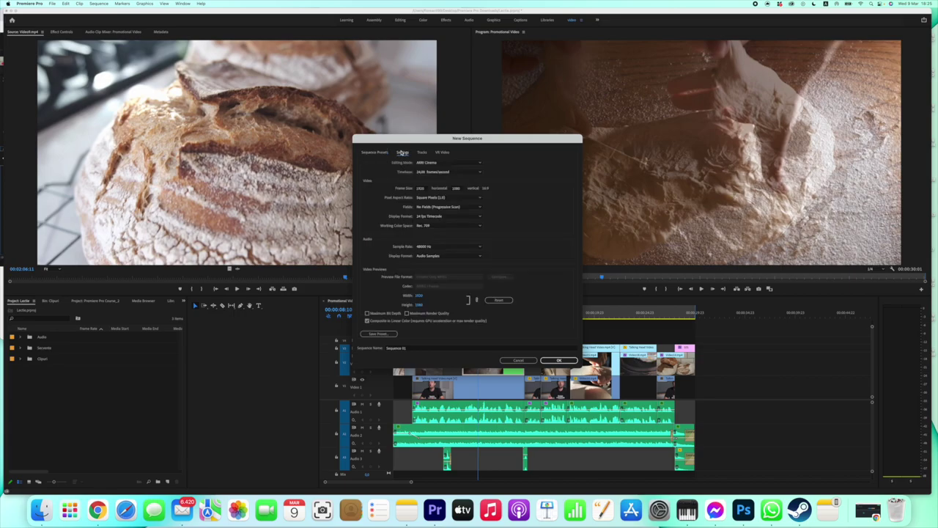
Set the sequence editing mode to DSLR with a 23.976 fps frame rate
click(434, 162)
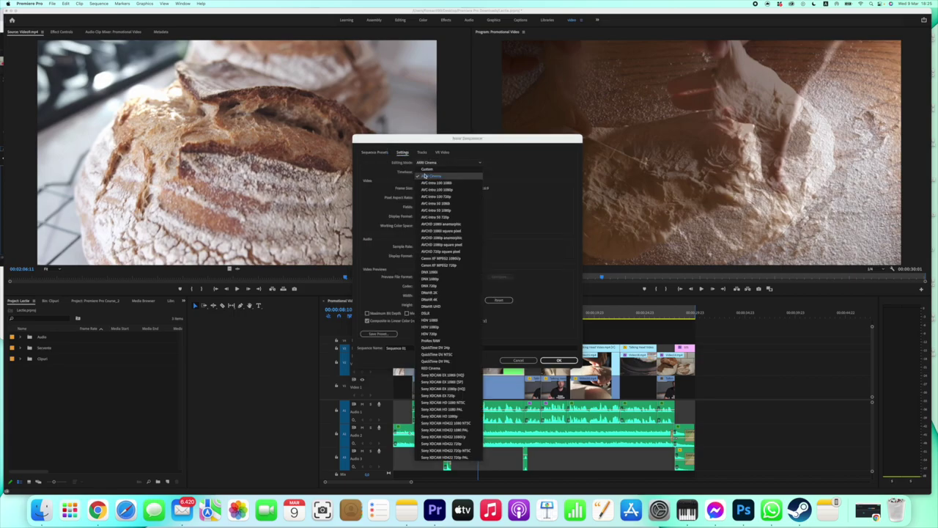
click(427, 168)
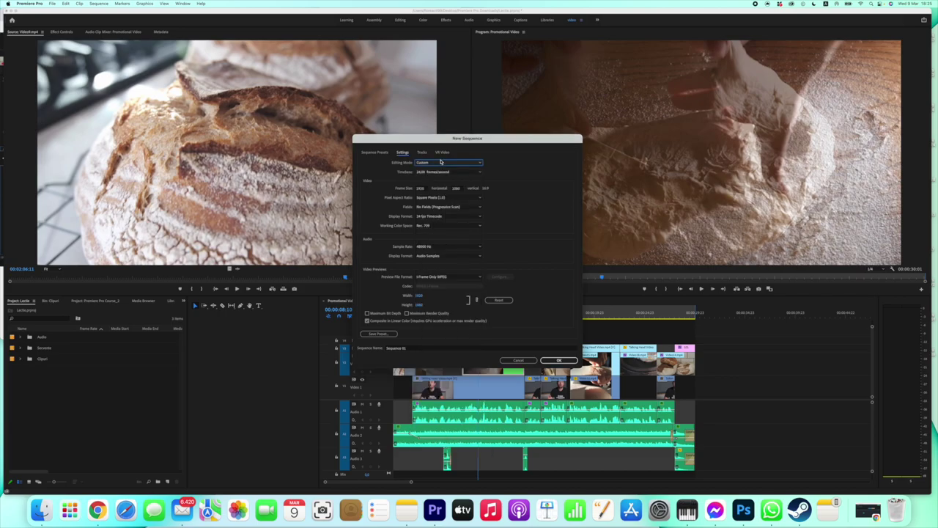
click(441, 162)
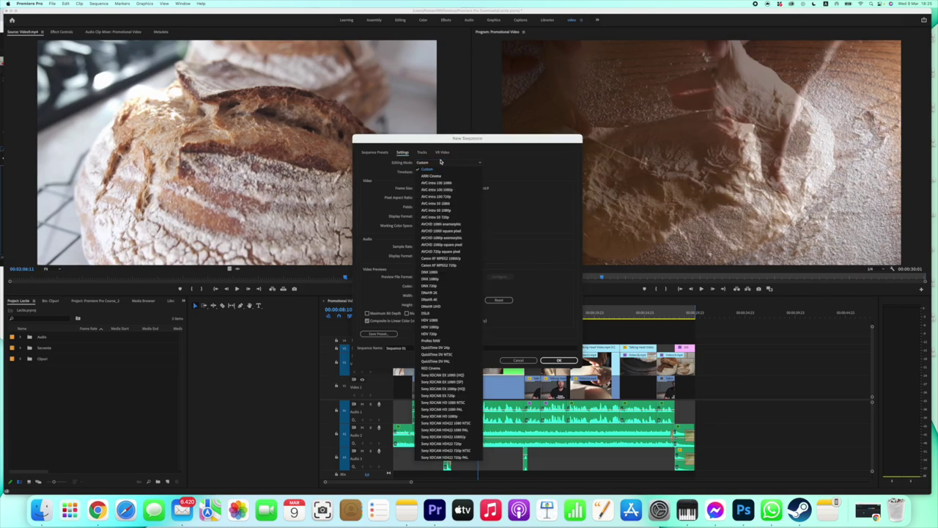
click(429, 313)
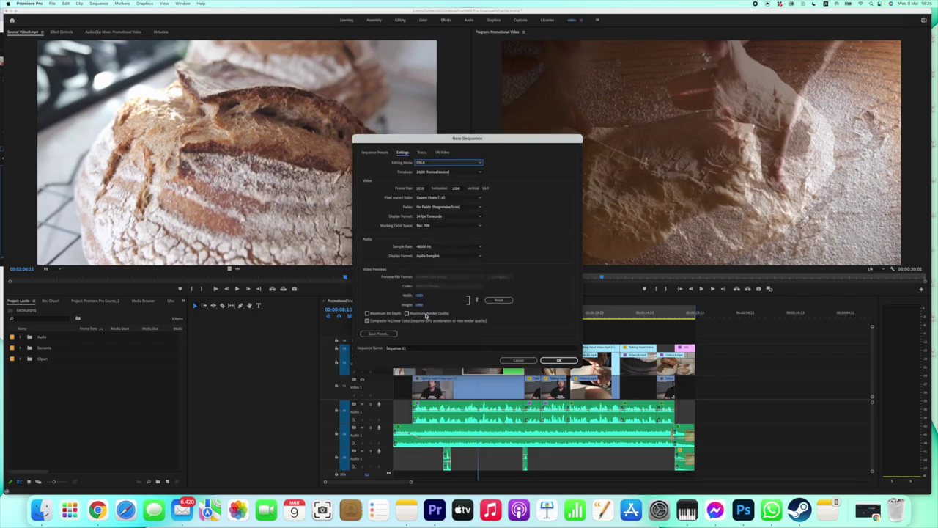
click(436, 173)
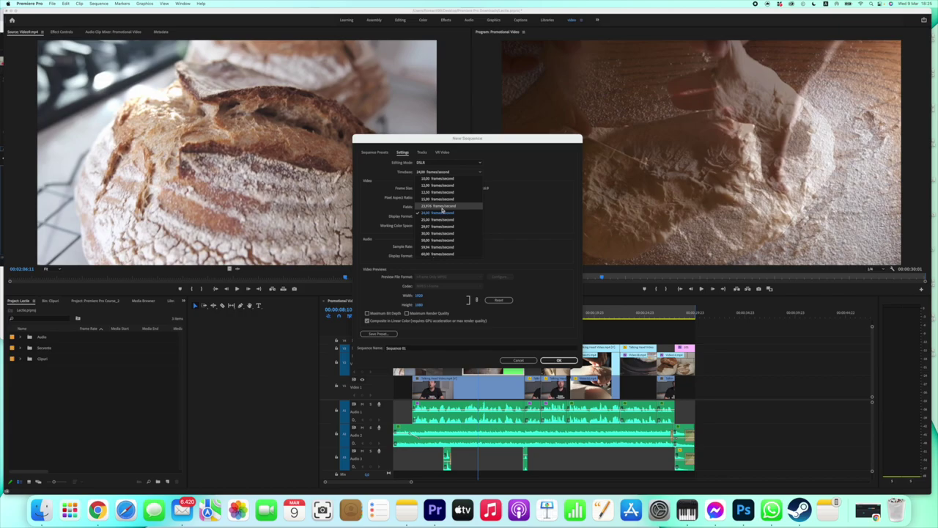
click(442, 206)
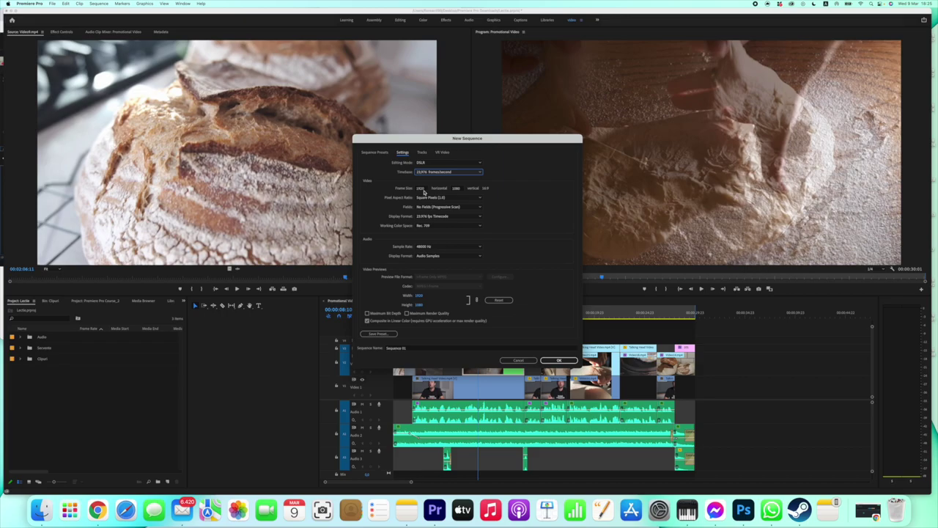
Keep the 1920×1080 frame size, square pixels and 23.976 fps timecode display
click(423, 189)
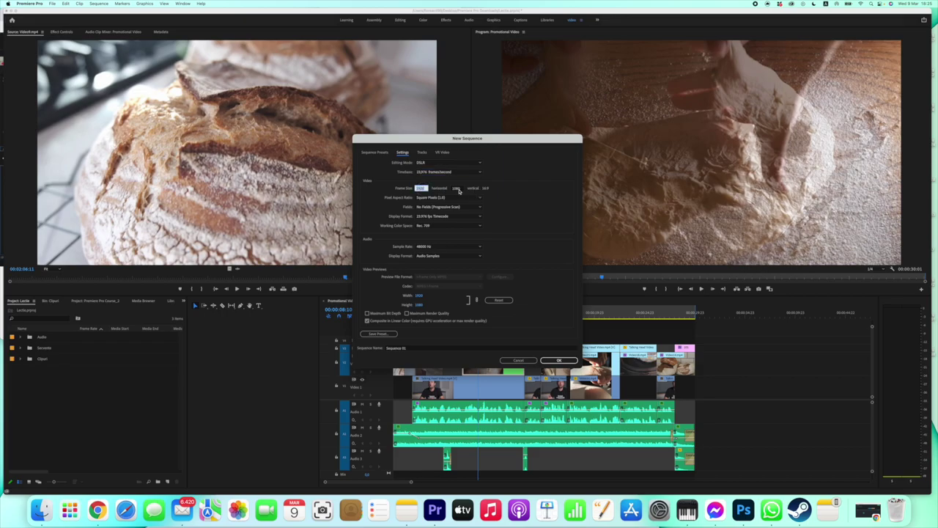
click(456, 189)
click(427, 197)
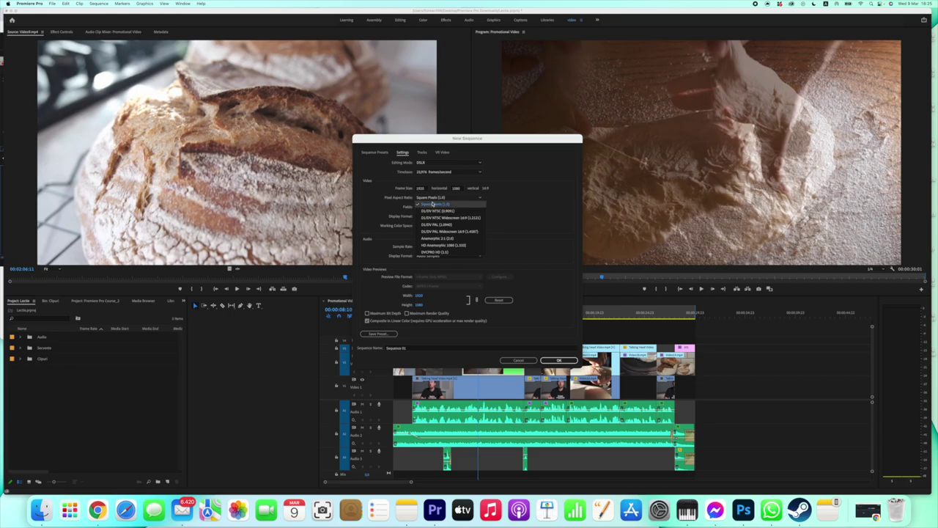
click(432, 204)
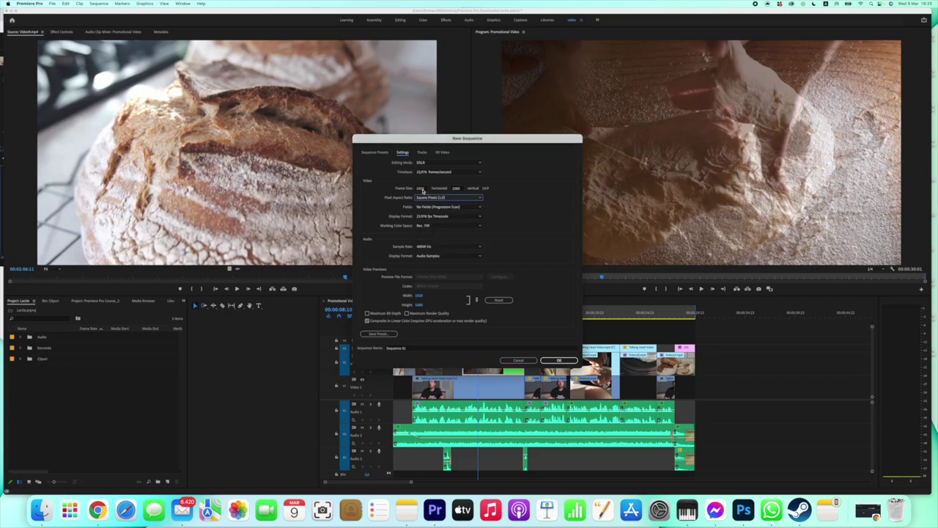
click(423, 190)
click(431, 217)
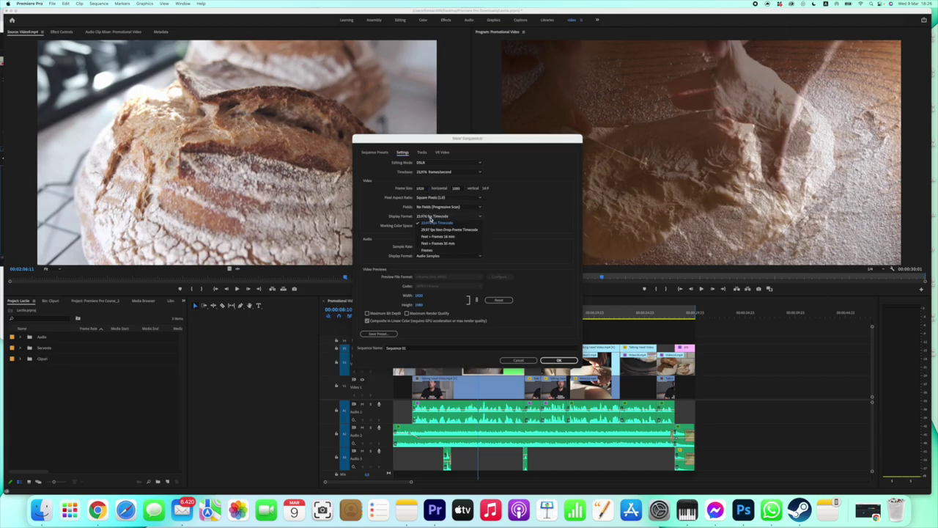
click(431, 220)
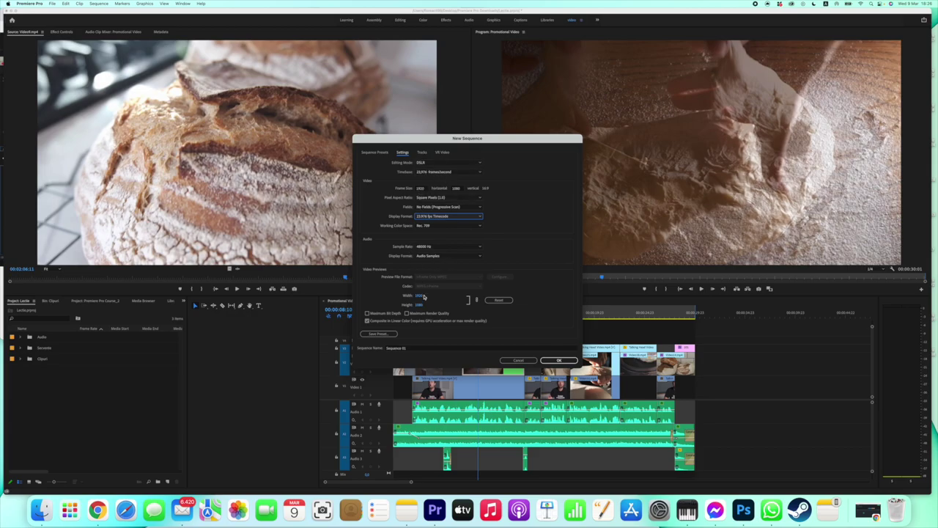
Review the Tracks, VR Video and Sequence Presets tabs, then create Sequence 01
click(421, 152)
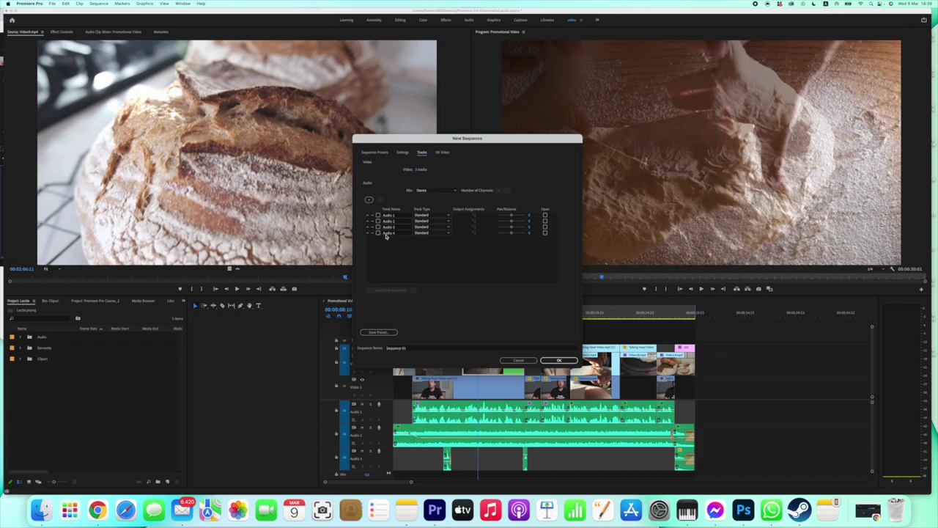
click(443, 153)
click(385, 152)
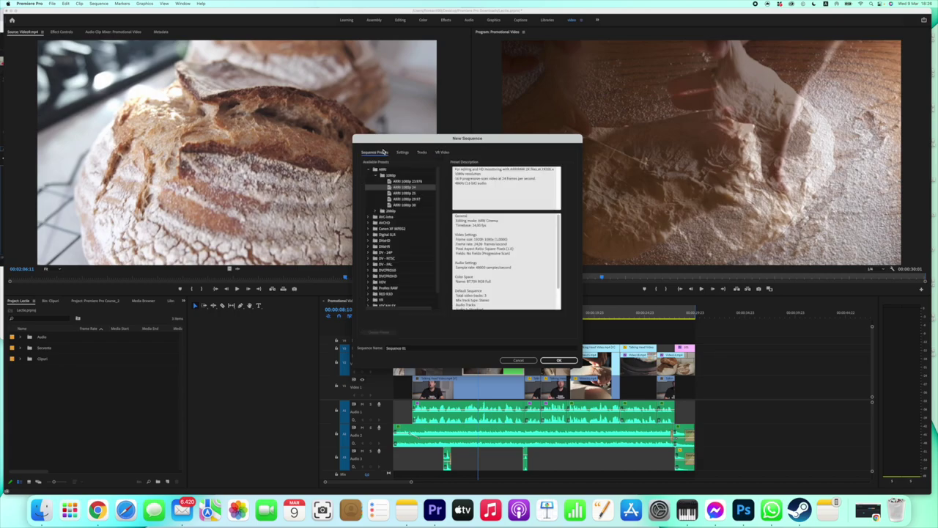
click(402, 152)
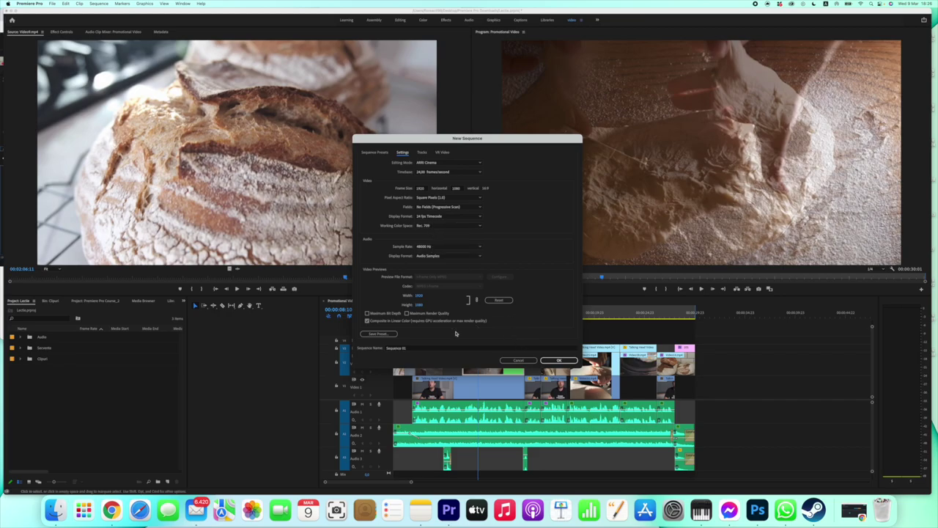
click(550, 361)
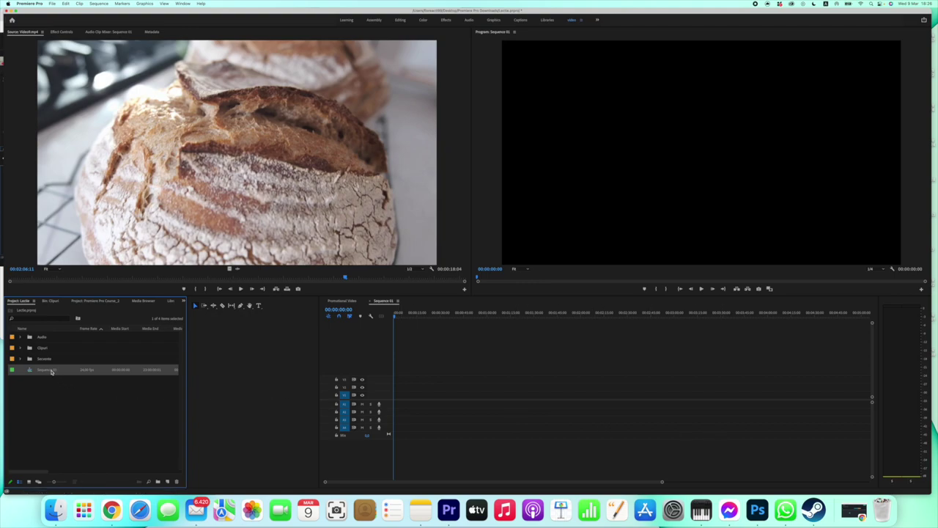
File Sequence 01 in the sequences bin and open it on the timeline beside Promotional Video
drag(51, 371, 48, 359)
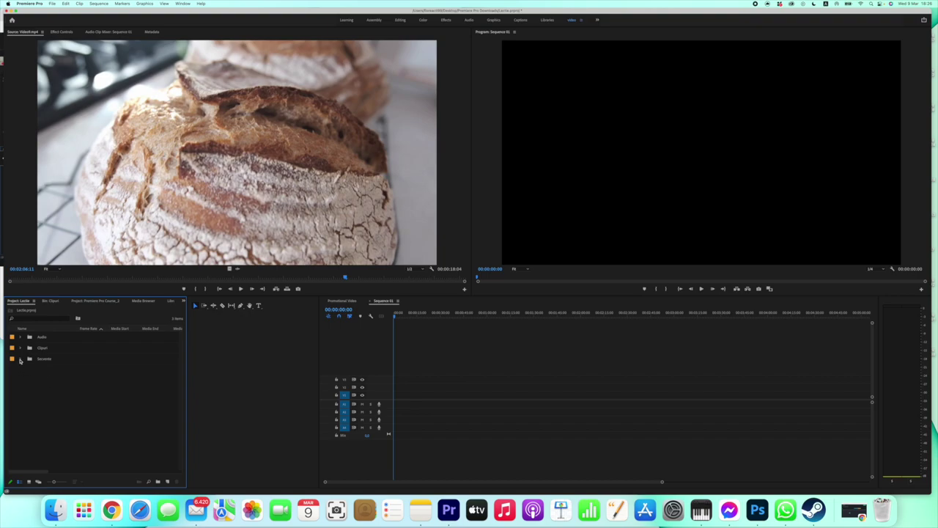
click(20, 359)
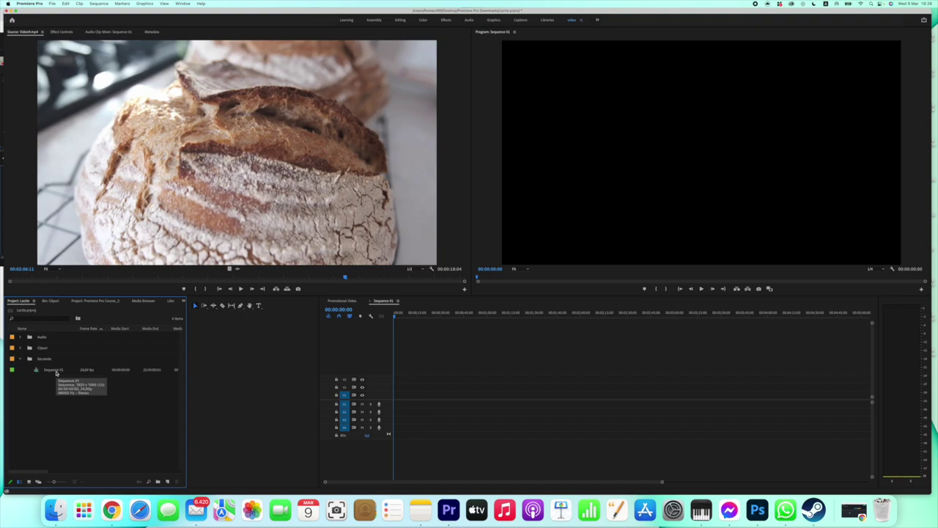
double_click(56, 373)
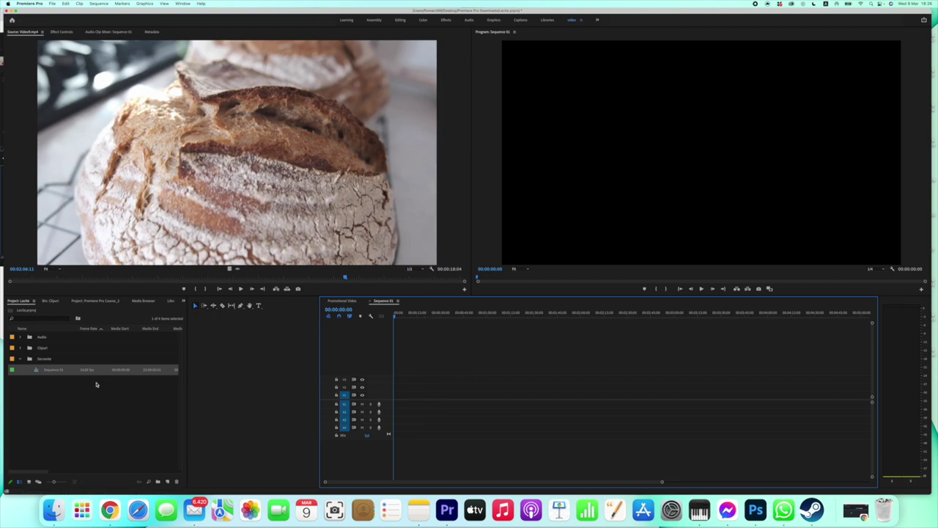
click(342, 301)
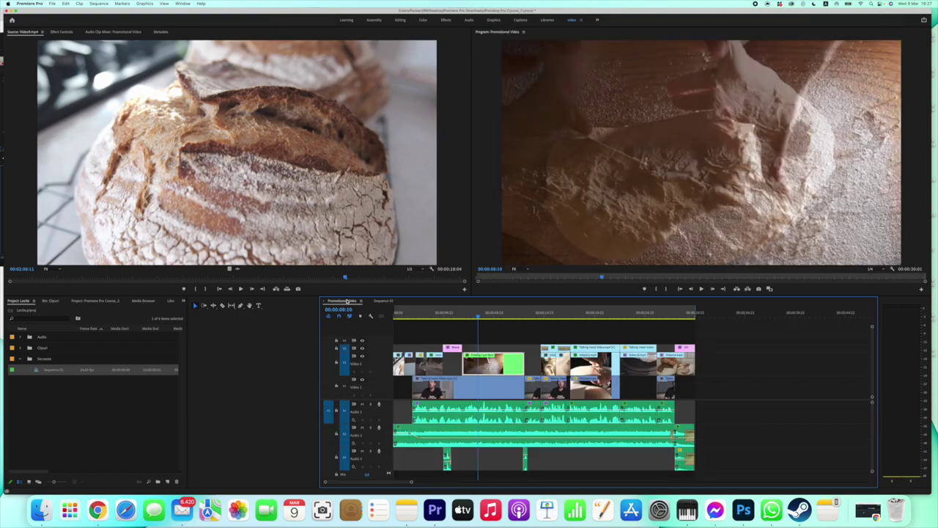
click(381, 301)
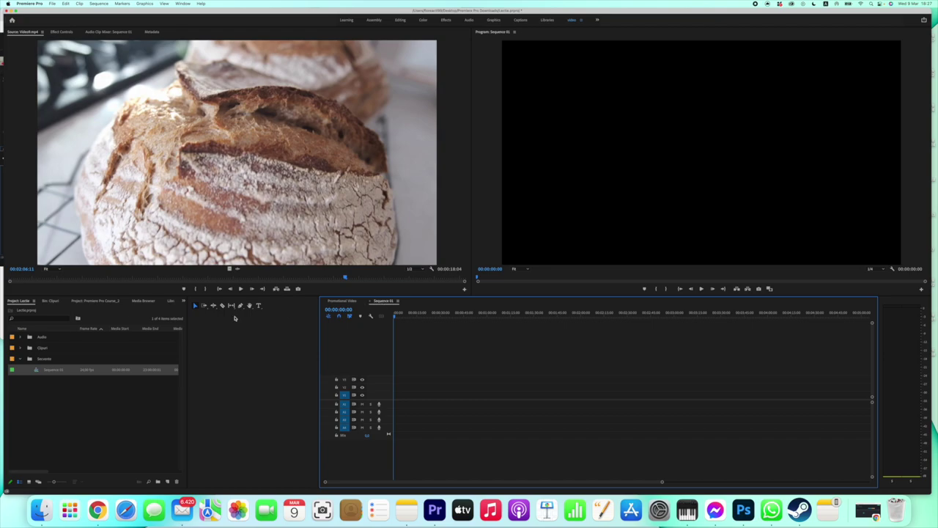
Remove Sequence 01 from the project using the Project panel's trash icon
right_click(67, 369)
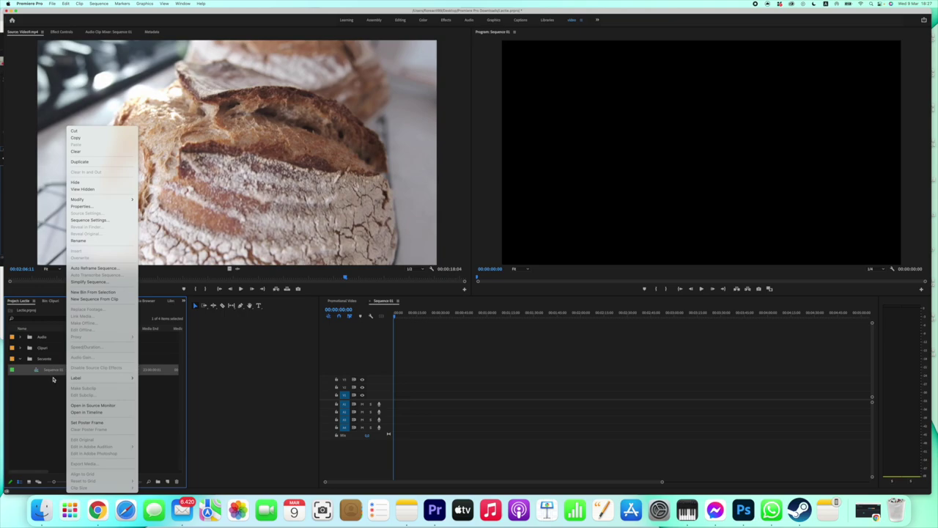
click(2, 381)
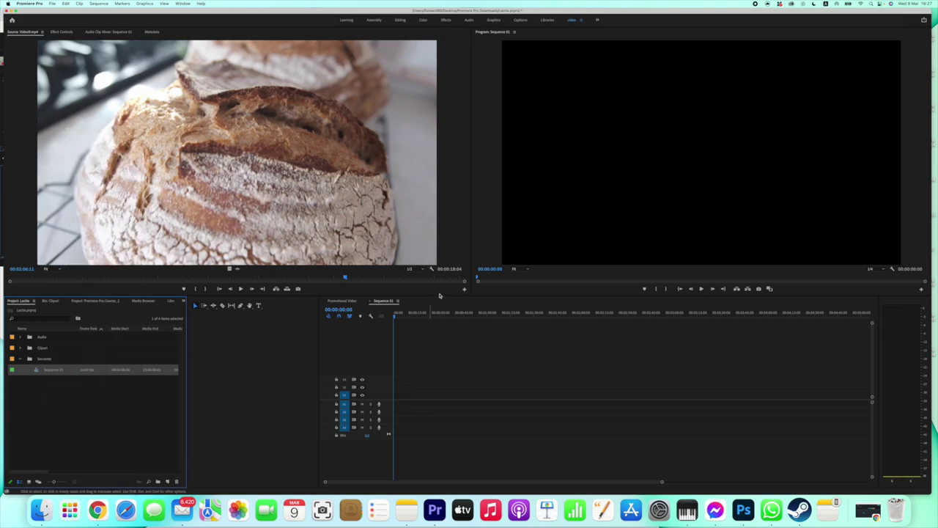
click(398, 302)
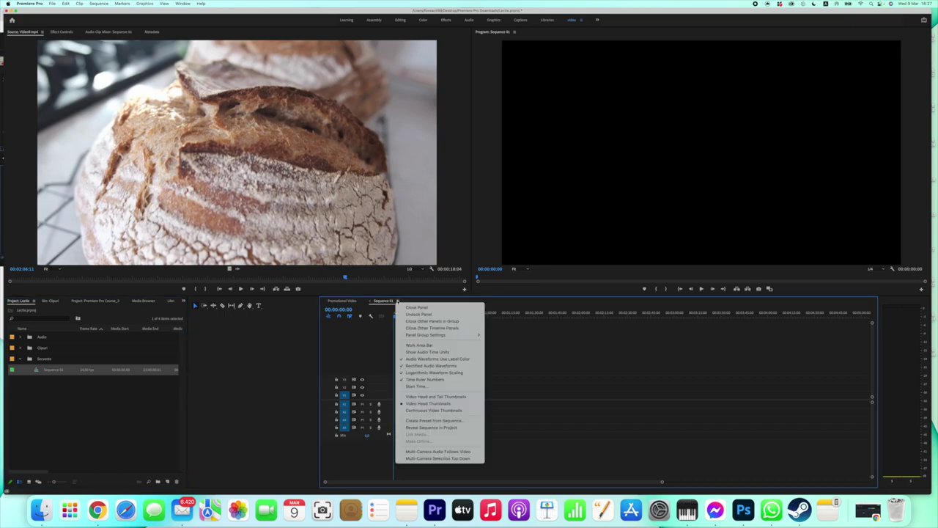
click(43, 404)
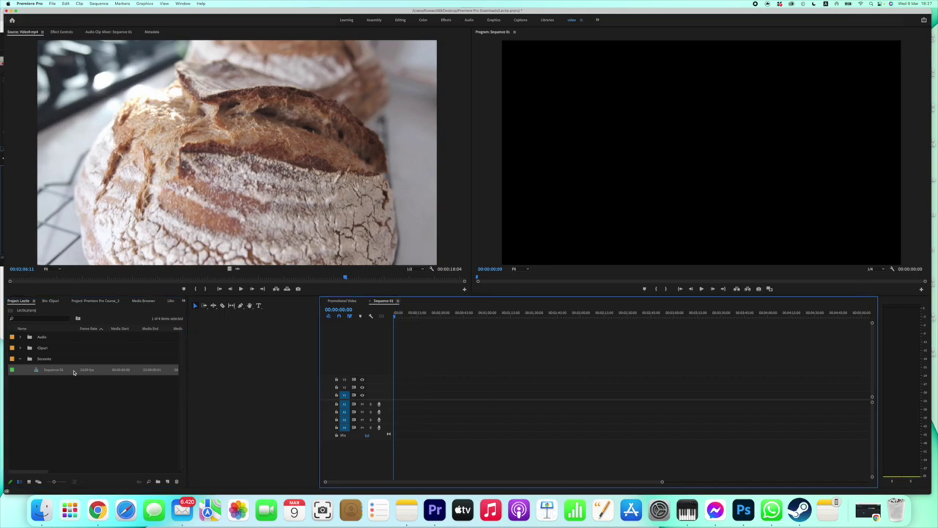
click(176, 482)
click(176, 482)
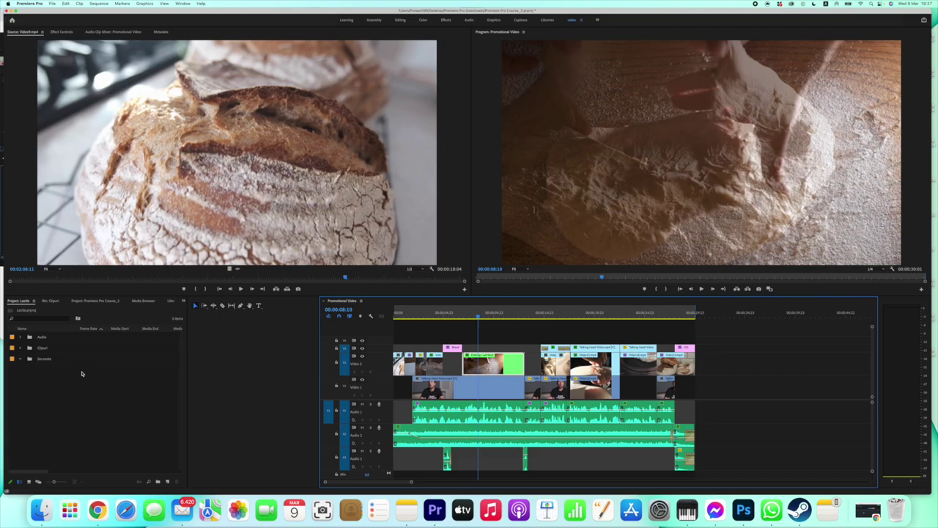
Open the Clipuri folder as its own bin in Icon View and select Video14
click(23, 350)
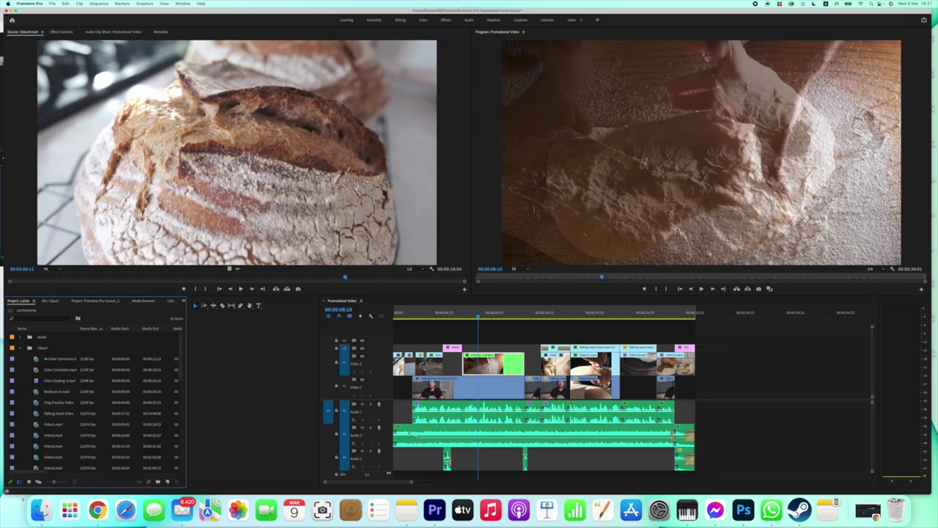
click(30, 481)
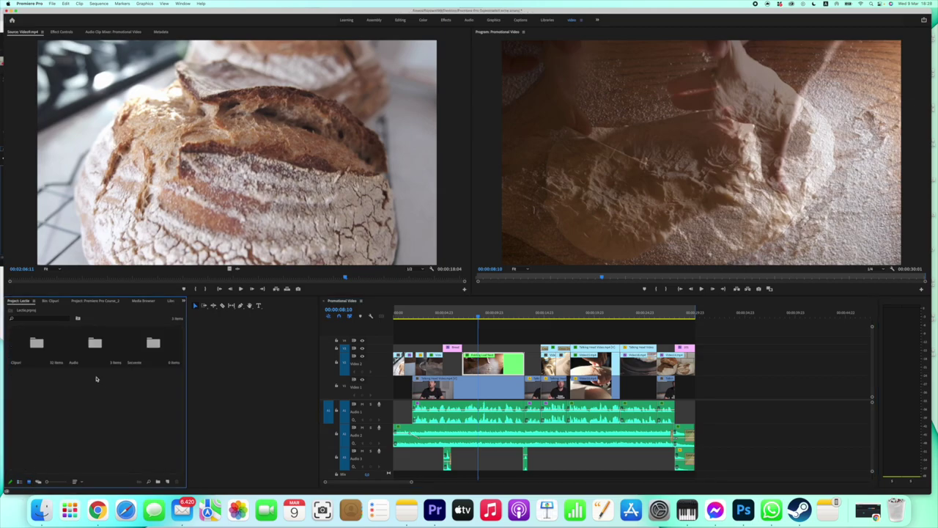
double_click(44, 344)
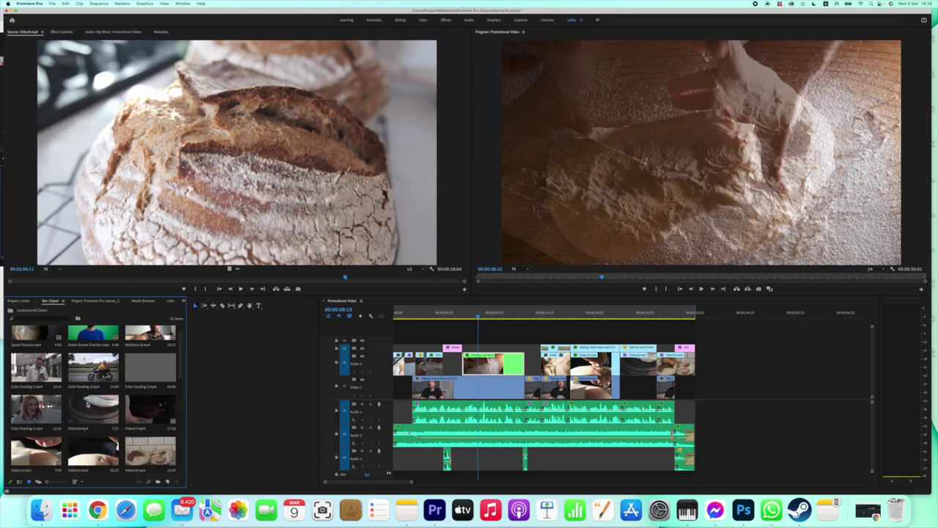
scroll(88, 403, up, 5)
scroll(87, 403, down, 3)
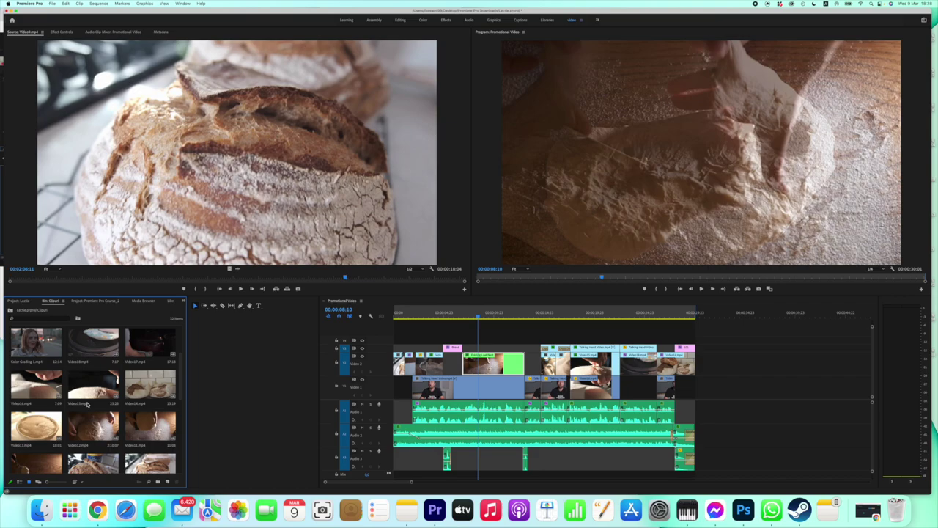
click(139, 376)
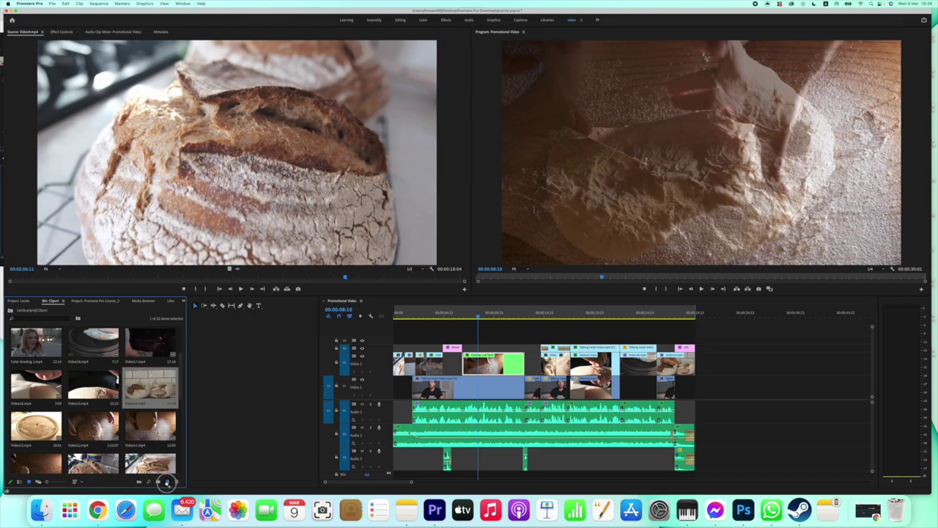
Build a Video14 sequence from the Video14 clip, then return to the project list
drag(167, 482, 167, 482)
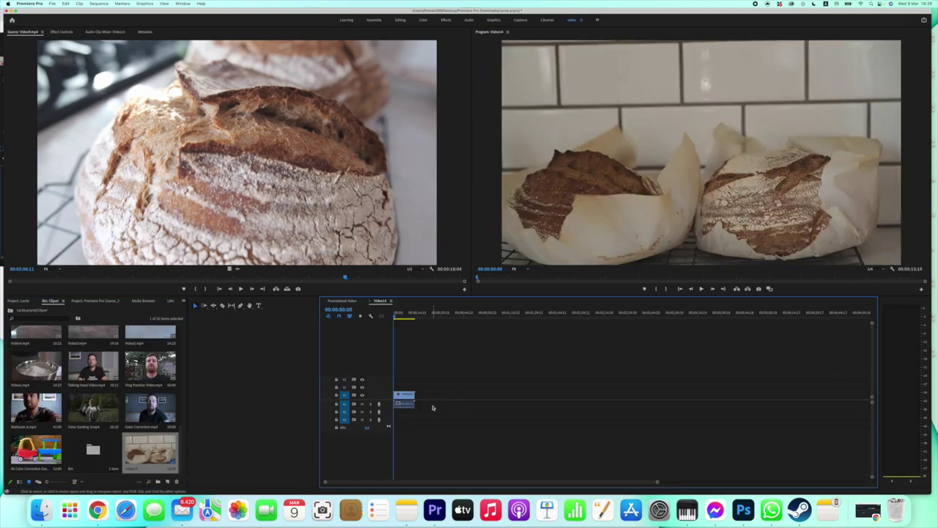
drag(656, 481, 602, 482)
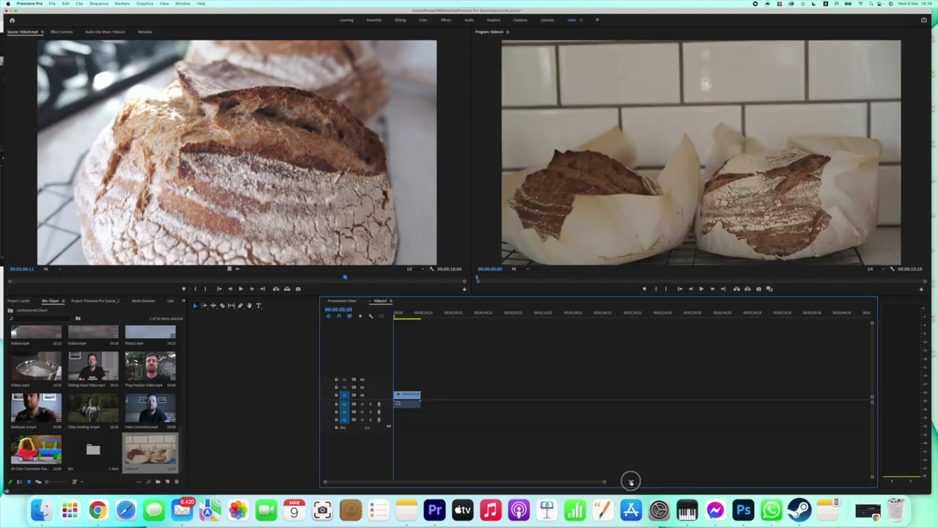
click(406, 395)
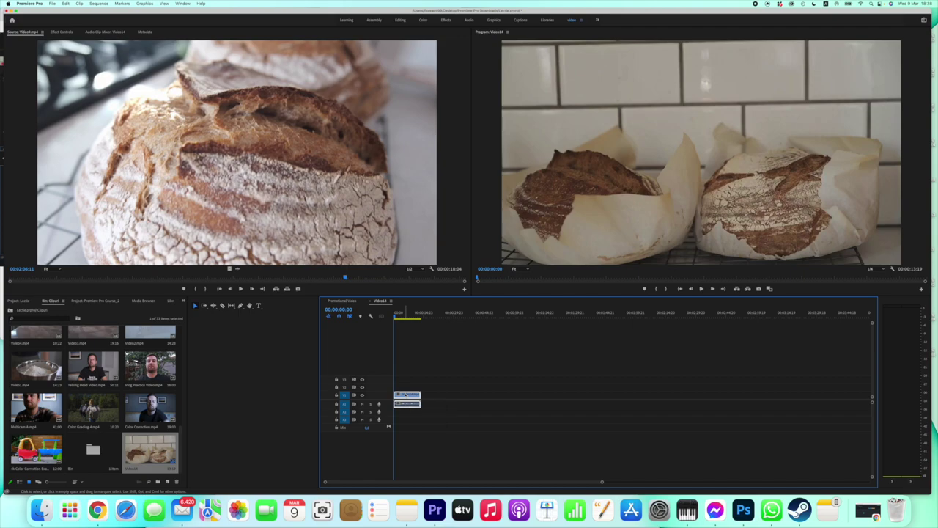
click(18, 301)
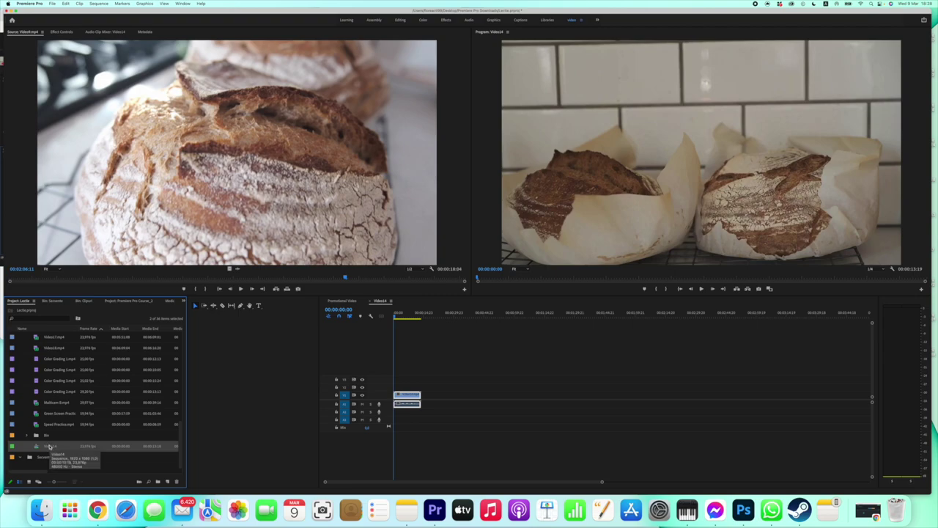
Rename Video14 to secventa1, move it into Secvente, and collapse the Clipuri folder
click(50, 446)
click(51, 447)
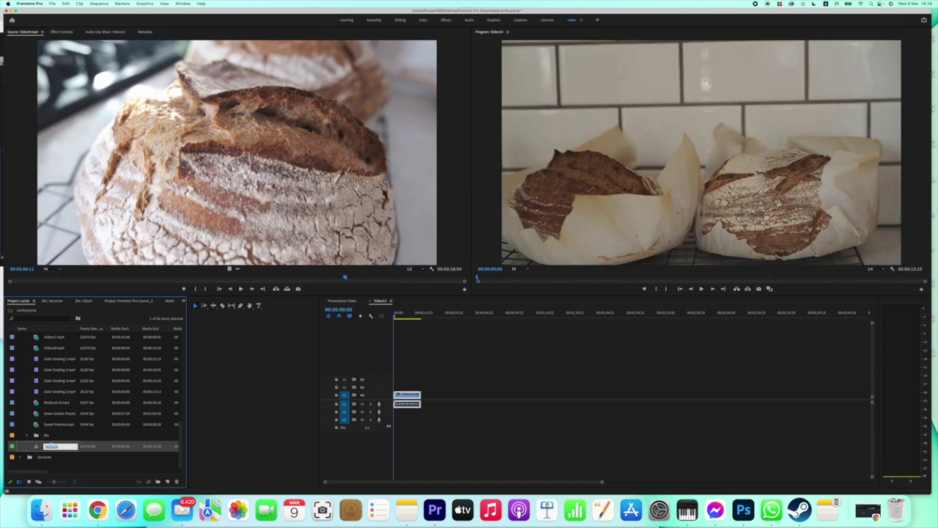
text(sd)
click(65, 469)
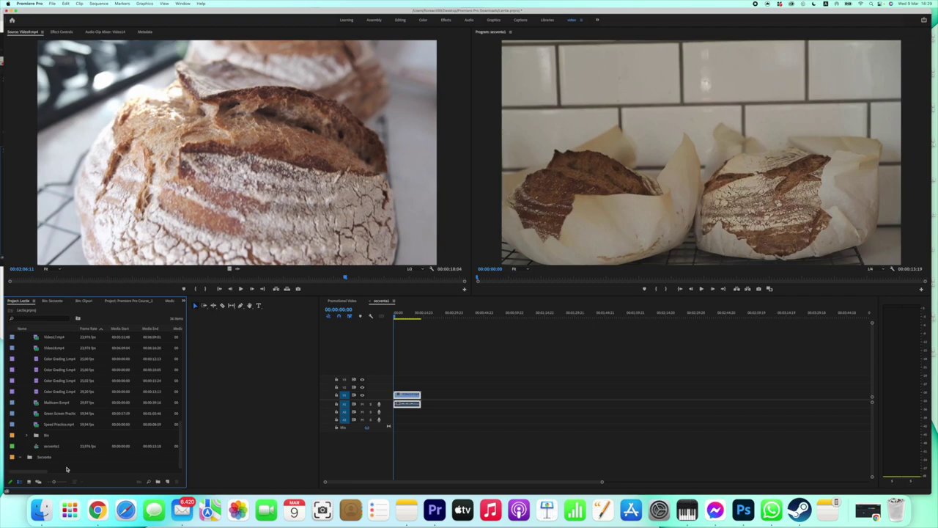
drag(52, 447, 44, 455)
scroll(35, 433, up, 5)
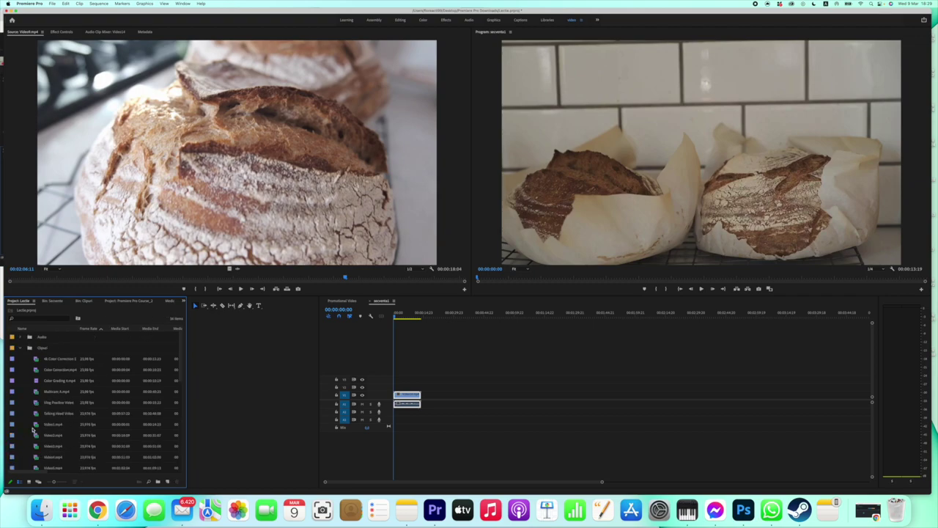
click(22, 348)
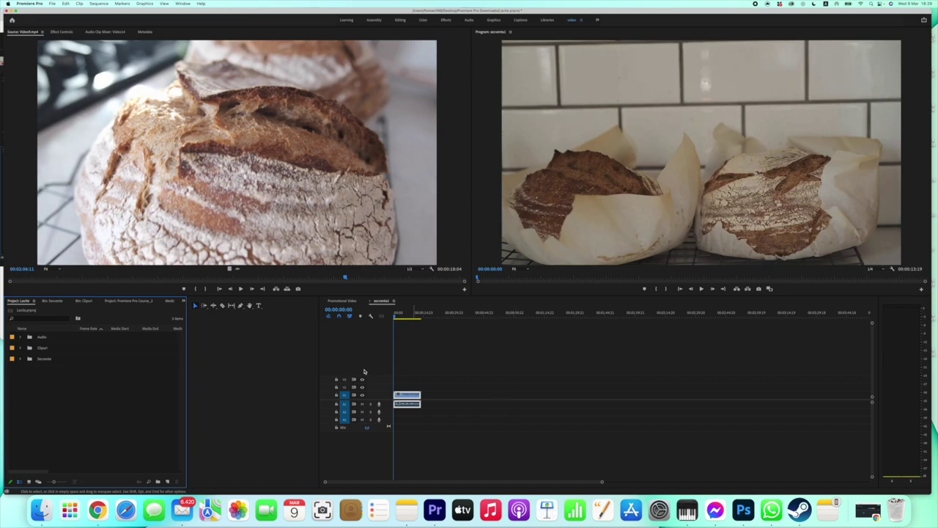
Return the playhead to the start of secventa1 and play the Video14 clip
click(396, 316)
drag(396, 316, 394, 317)
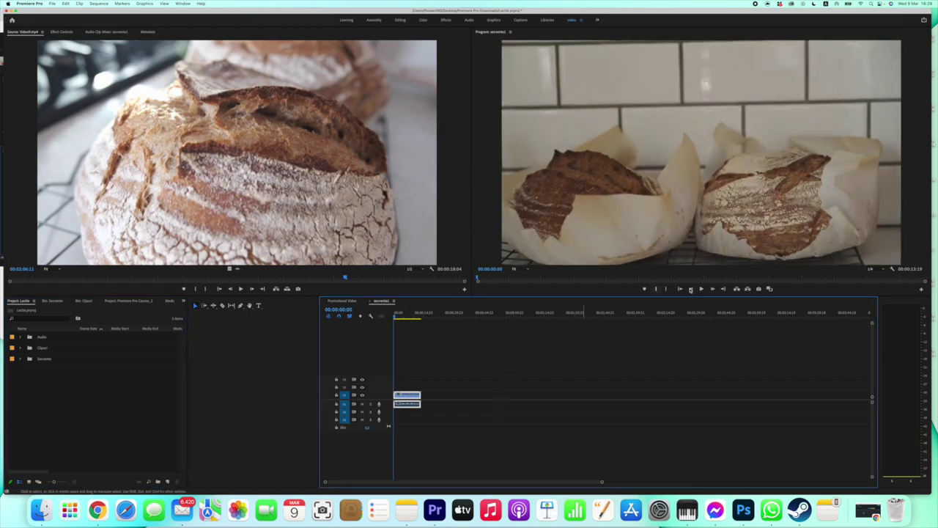
click(701, 289)
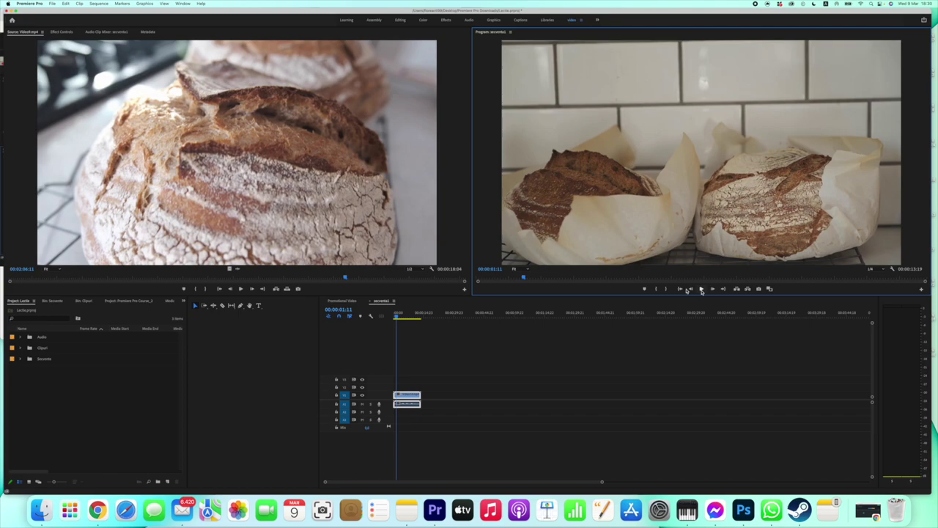
click(98, 4)
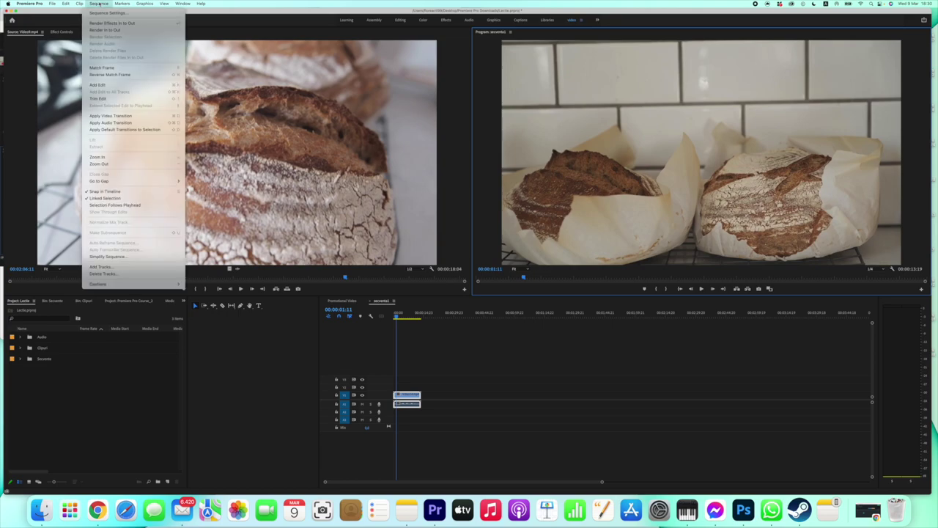
click(107, 13)
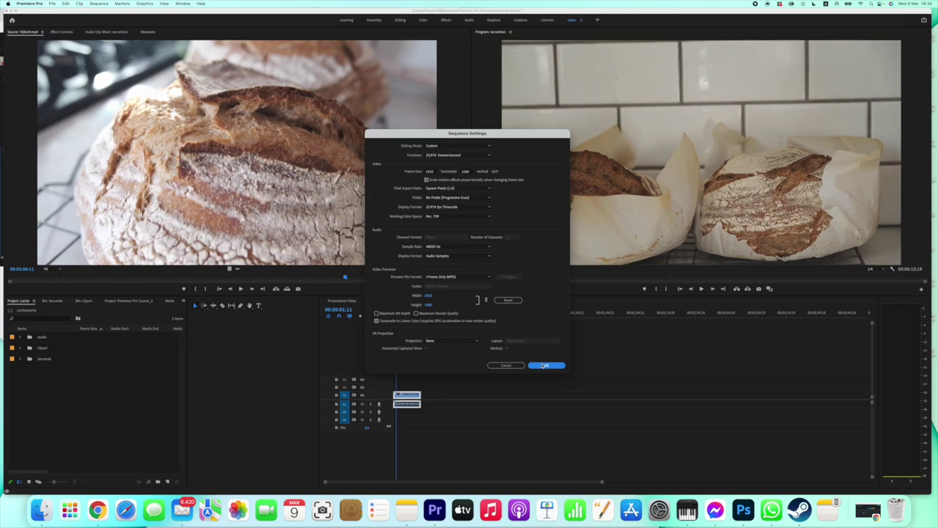
click(544, 366)
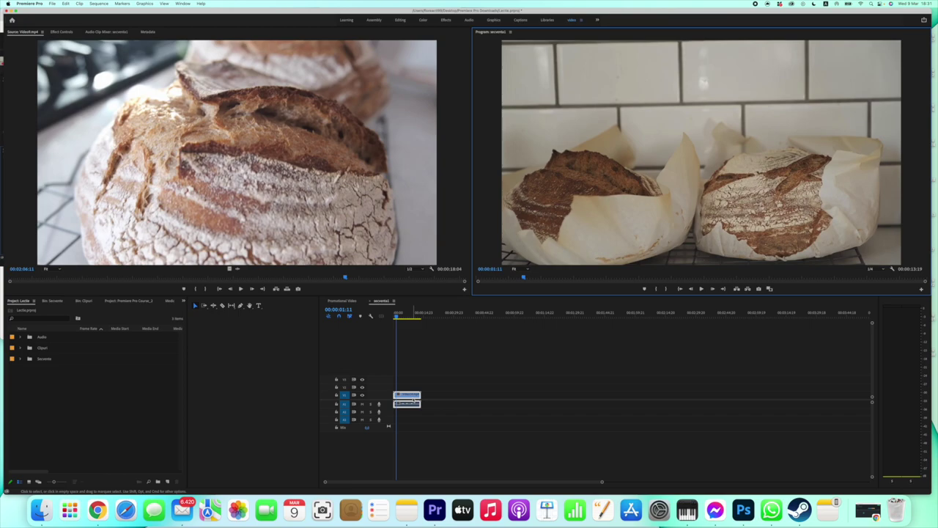
Copy secventa1 and paste it into the Secvente bin, naming the duplicate secventa1.2
click(21, 358)
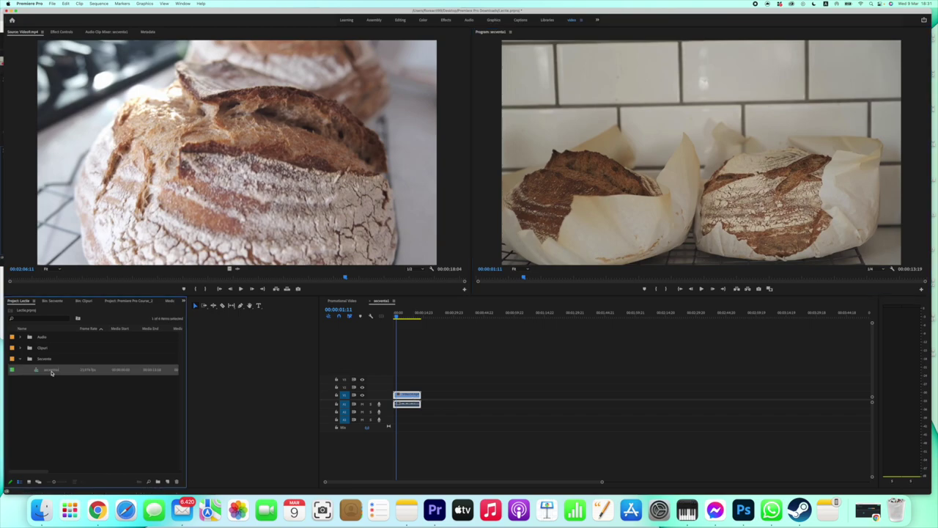
right_click(50, 370)
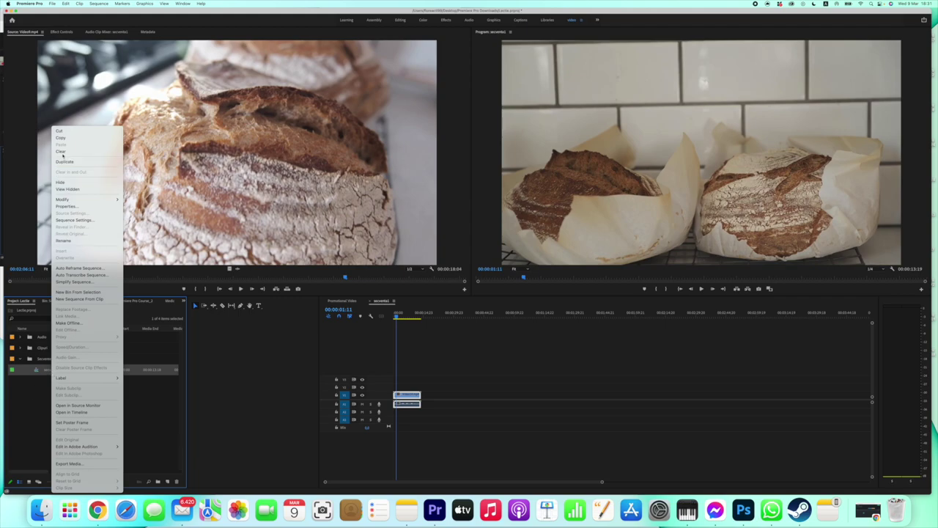
click(43, 396)
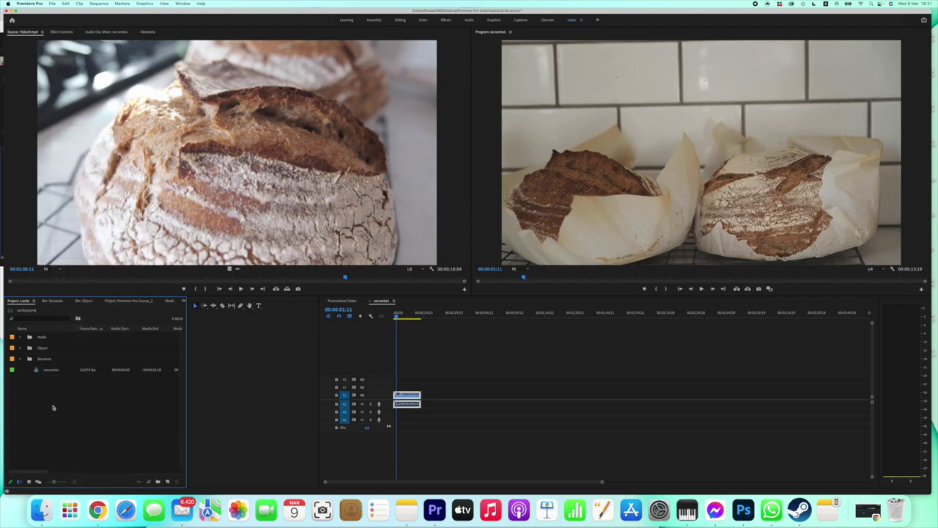
right_click(52, 406)
click(64, 366)
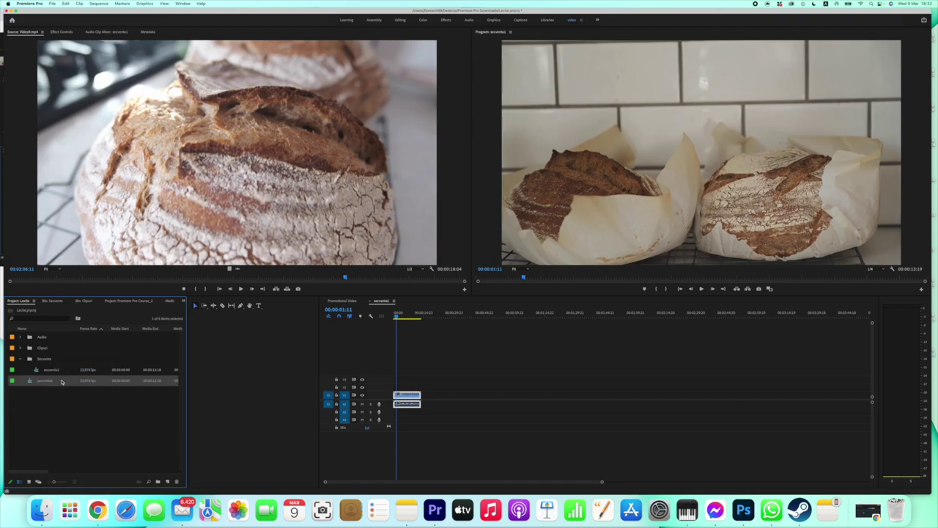
click(48, 381)
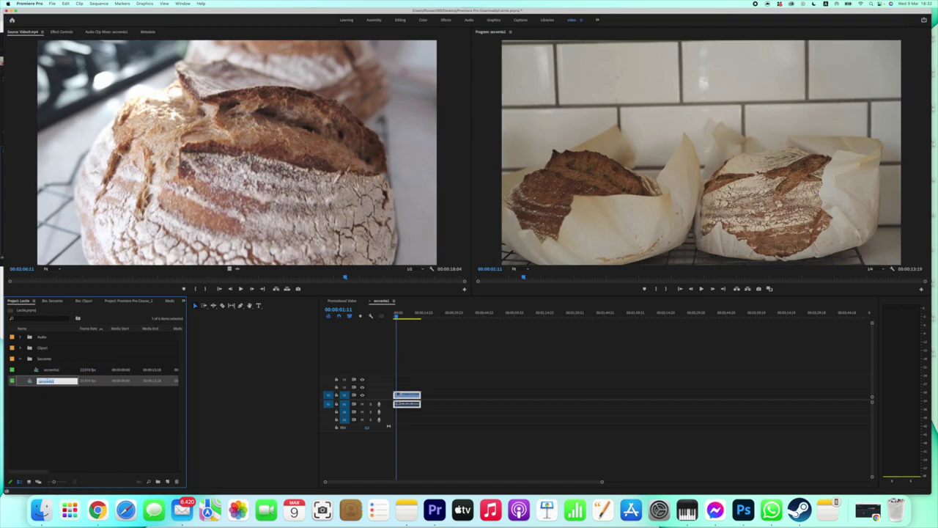
text(s)
click(50, 437)
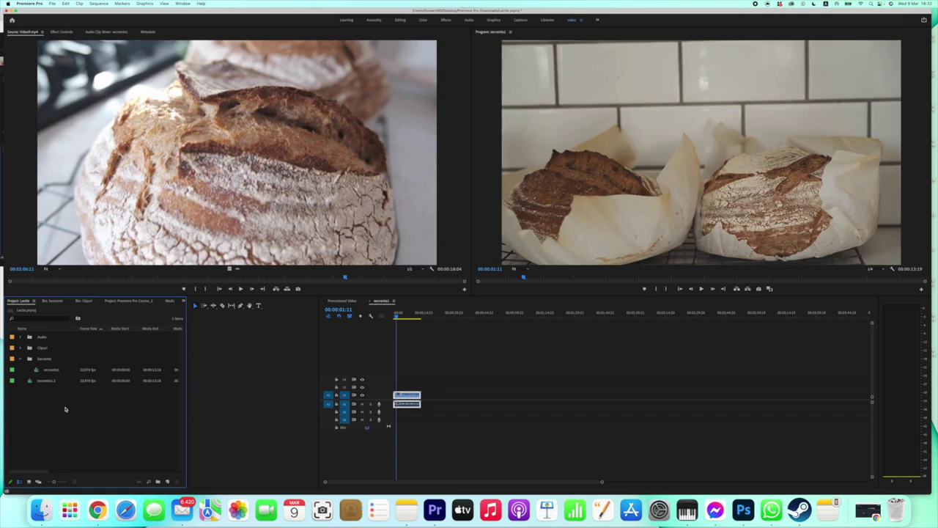
Open secventa1.2 in its own timeline tab and select its bread clip
click(60, 382)
double_click(60, 382)
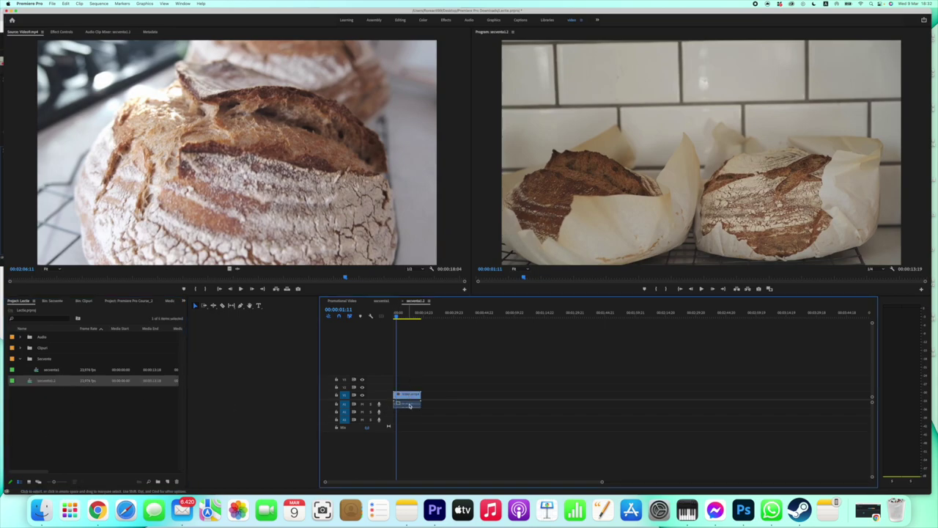
click(104, 372)
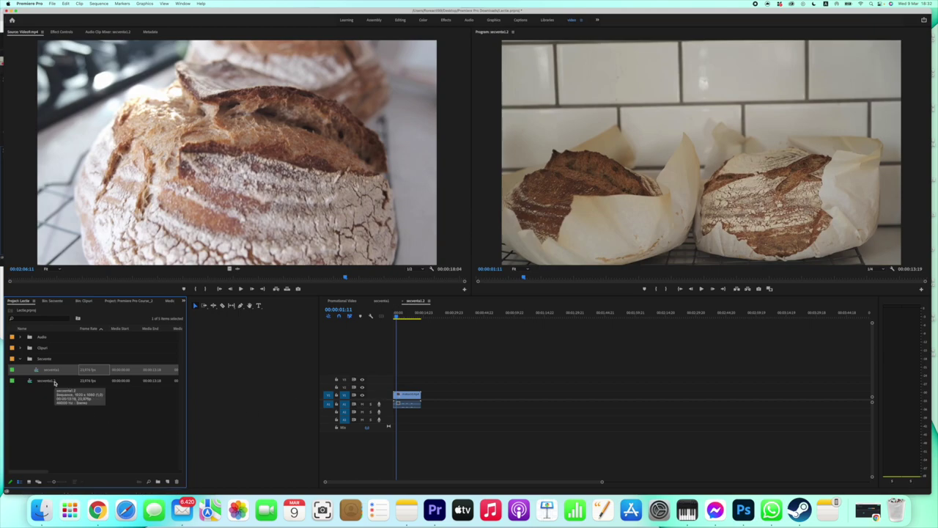
click(411, 397)
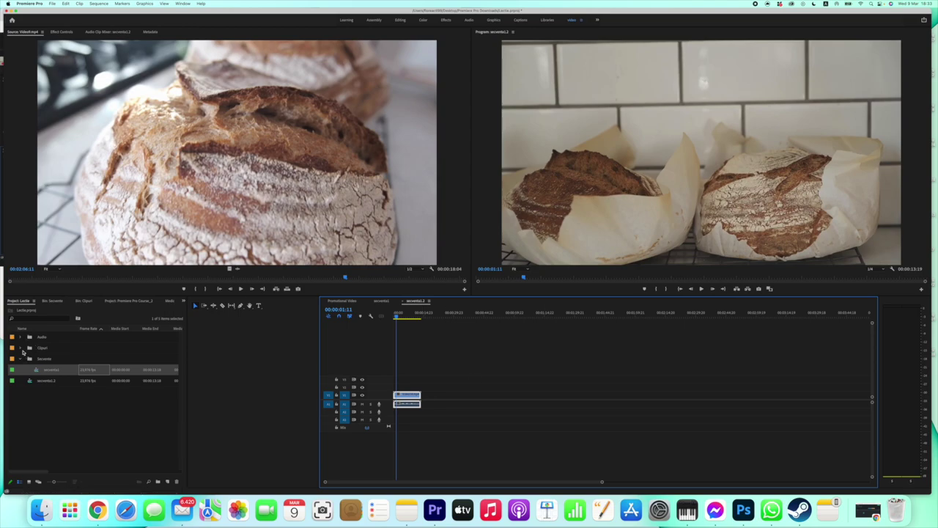
Expand the Clipuri bin, widen the Project panel, and place 4k Color Correction Example.mp4 after the bread clip
click(20, 347)
scroll(96, 392, down, 2)
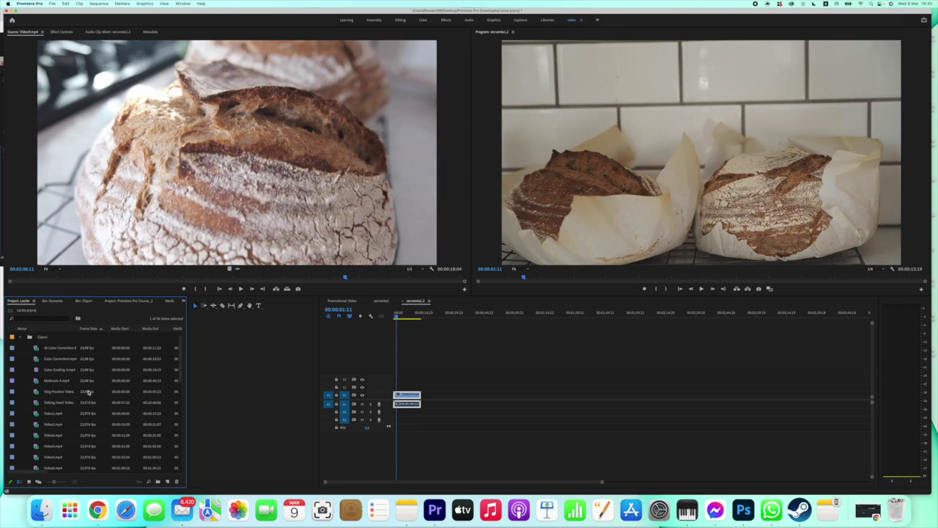
mouse_move(187, 381)
mouse_down()
mouse_move(340, 372)
mouse_move(463, 379)
mouse_up()
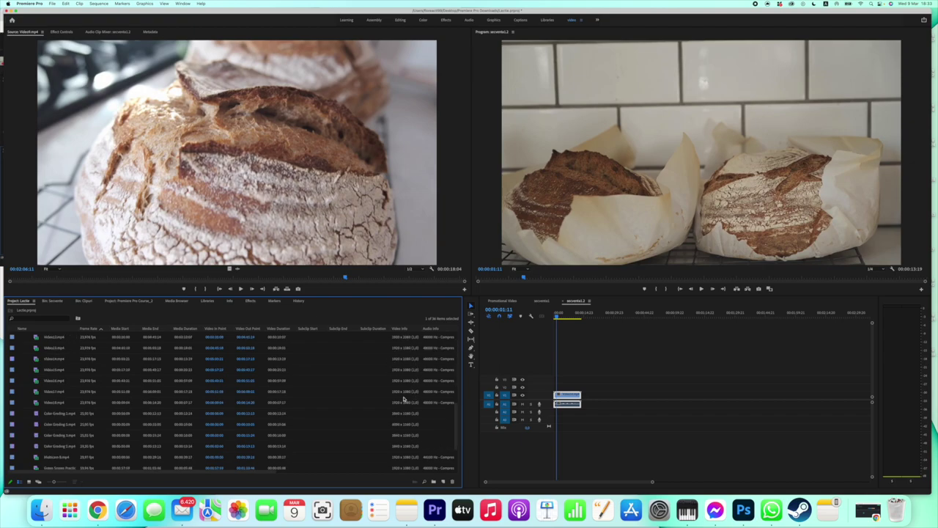
scroll(411, 406, down, 5)
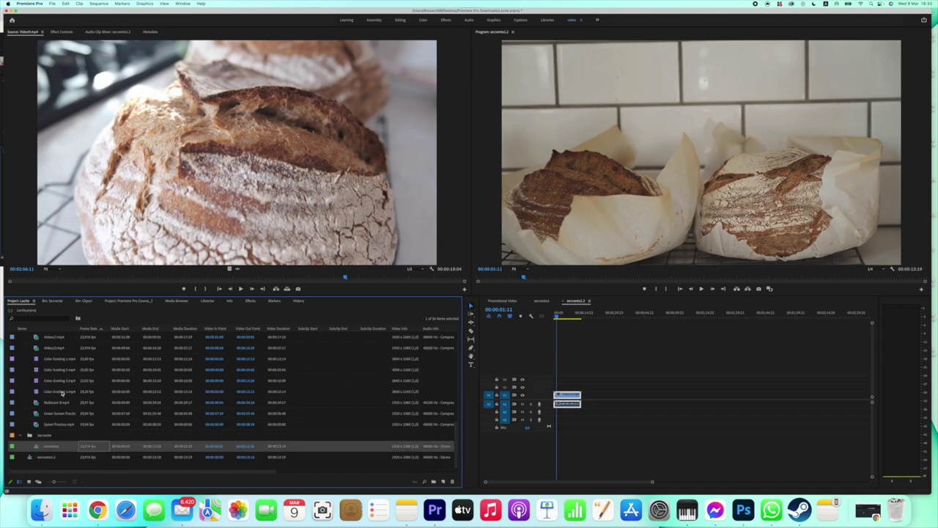
scroll(359, 451, up, 2)
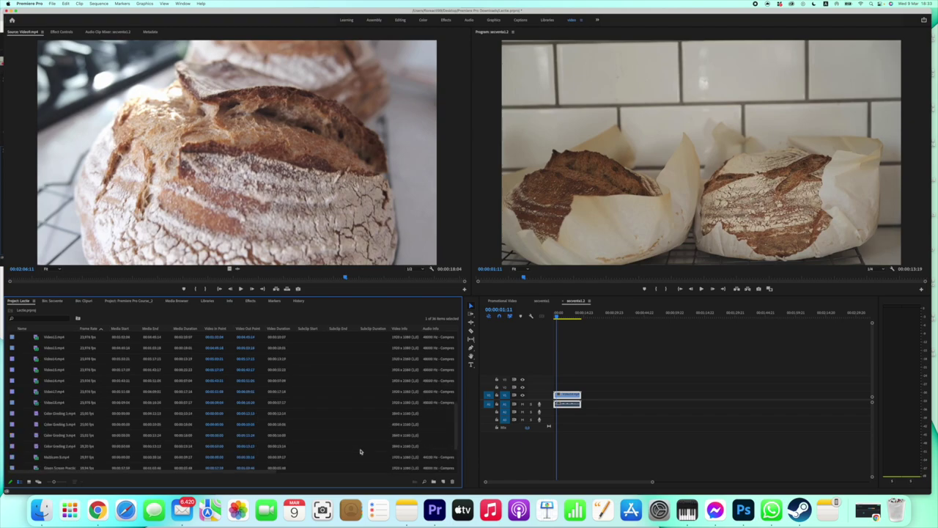
scroll(359, 451, down, 2)
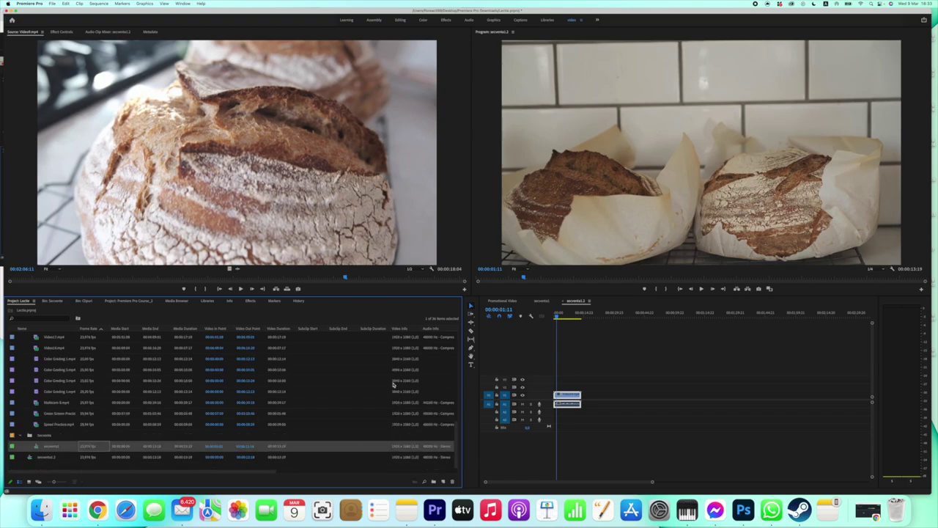
scroll(392, 385, up, 5)
scroll(384, 399, up, 2)
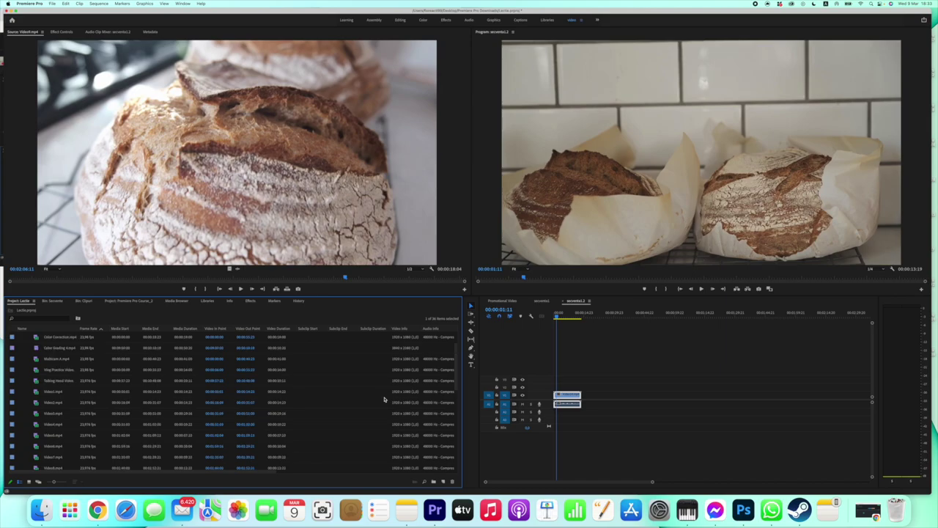
scroll(68, 360, up, 3)
drag(69, 358, 584, 398)
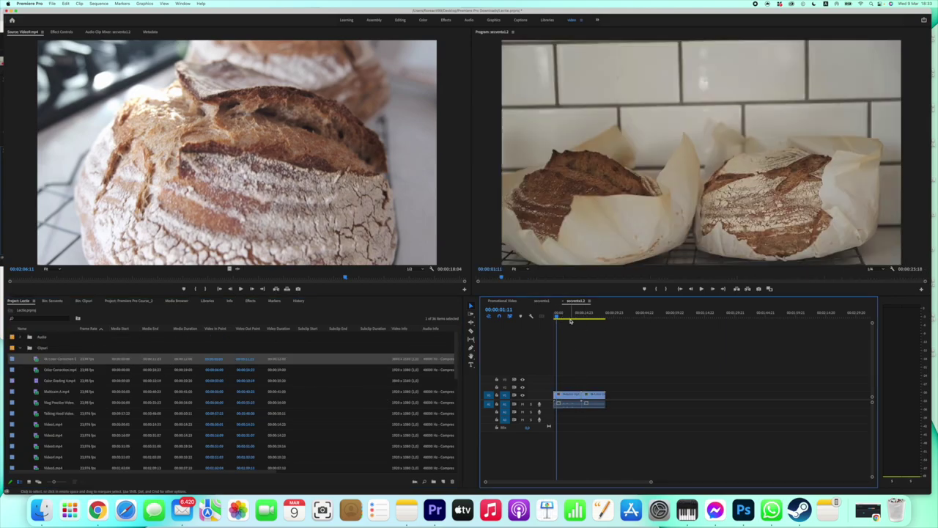
Scrub through the sequence to preview the 4k Color Correction clip, then show its Effect Controls
drag(570, 320, 588, 319)
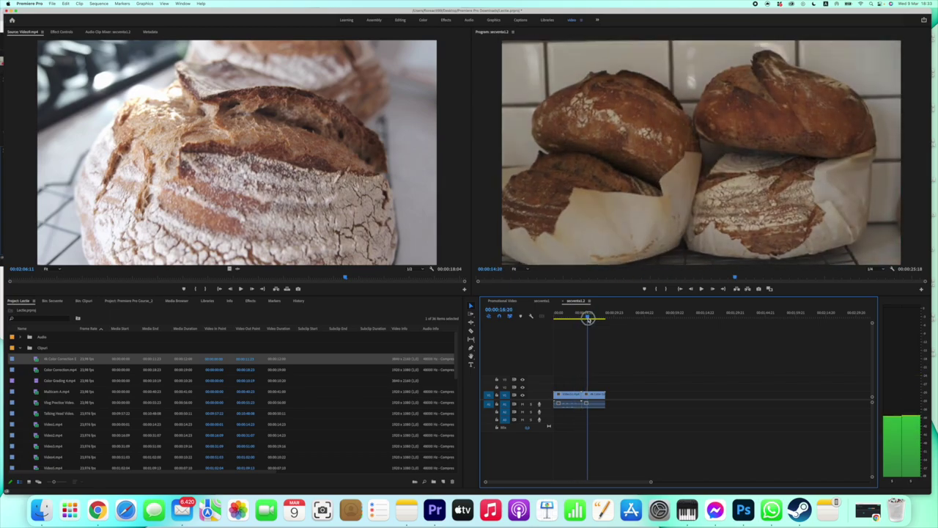
click(592, 396)
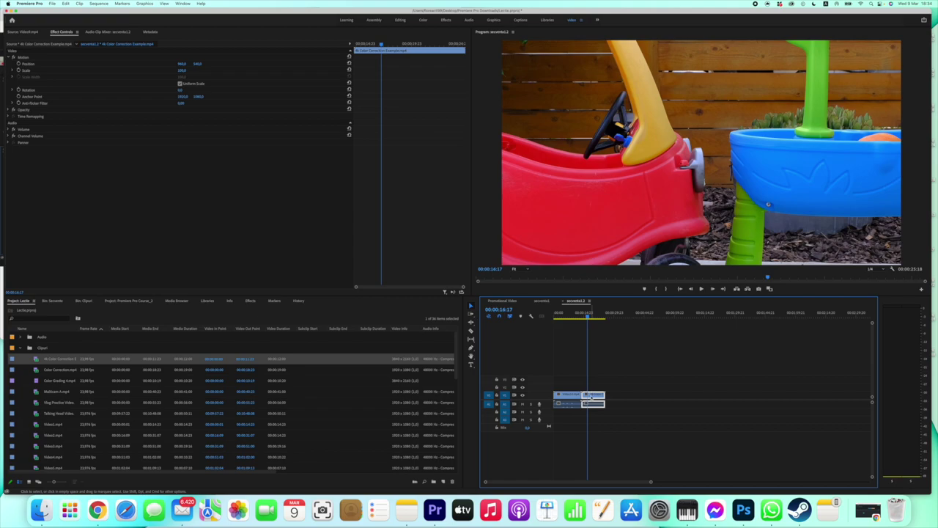